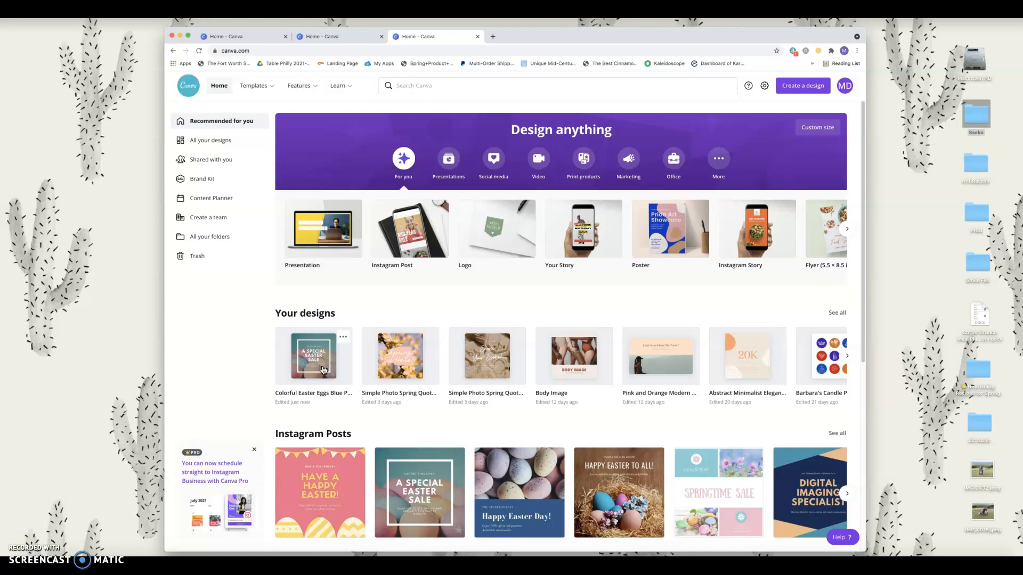
Open the Colorful Easter Eggs Blue Photo Easter Sale Instagram Post from Your designs for editing.
click(320, 353)
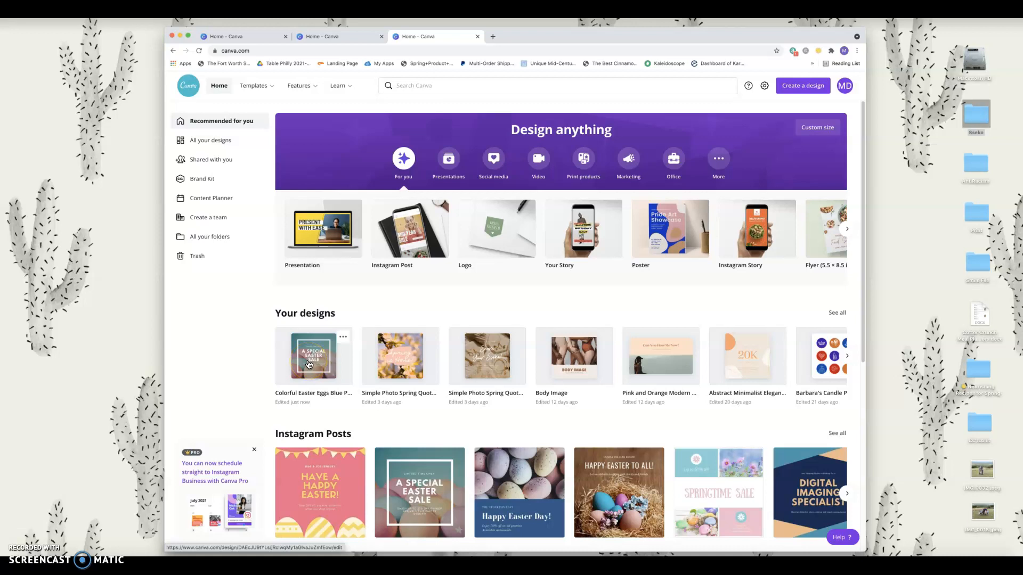
click(309, 364)
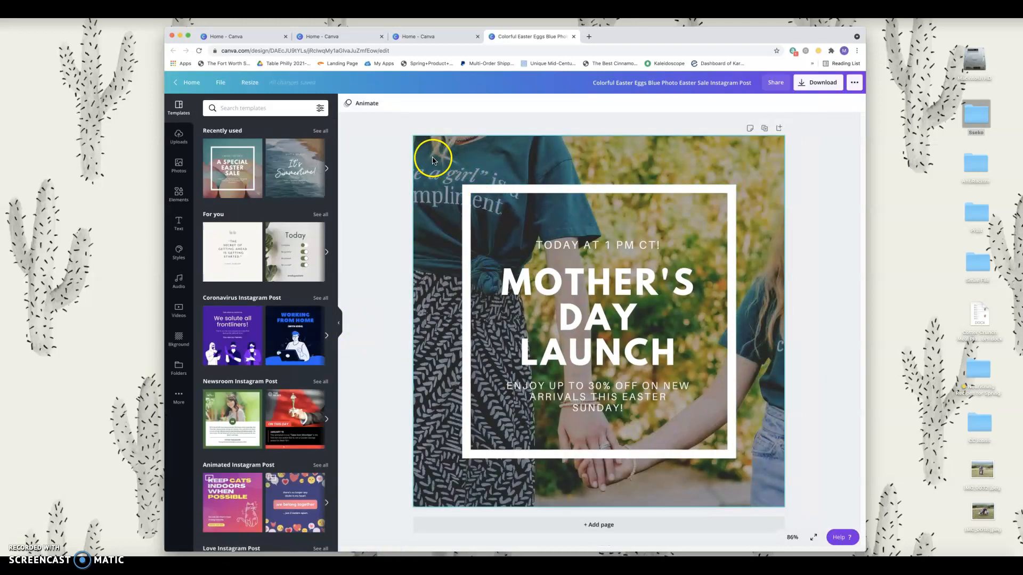
Swap in the Easter Sale template's pastel eggs background, then open the Sseko photo folder for uploading.
click(431, 161)
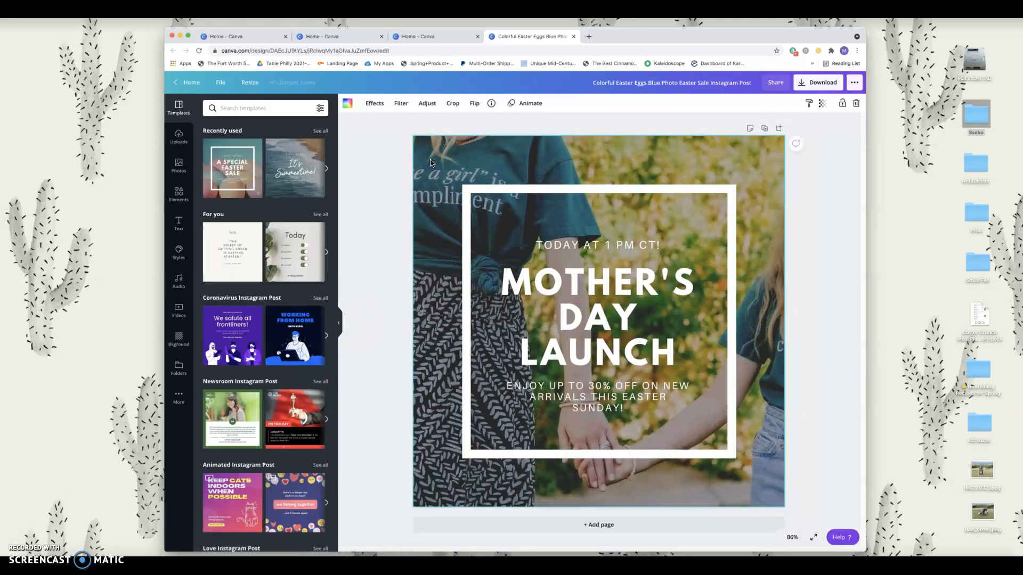
key(BackSpace)
key(super+z)
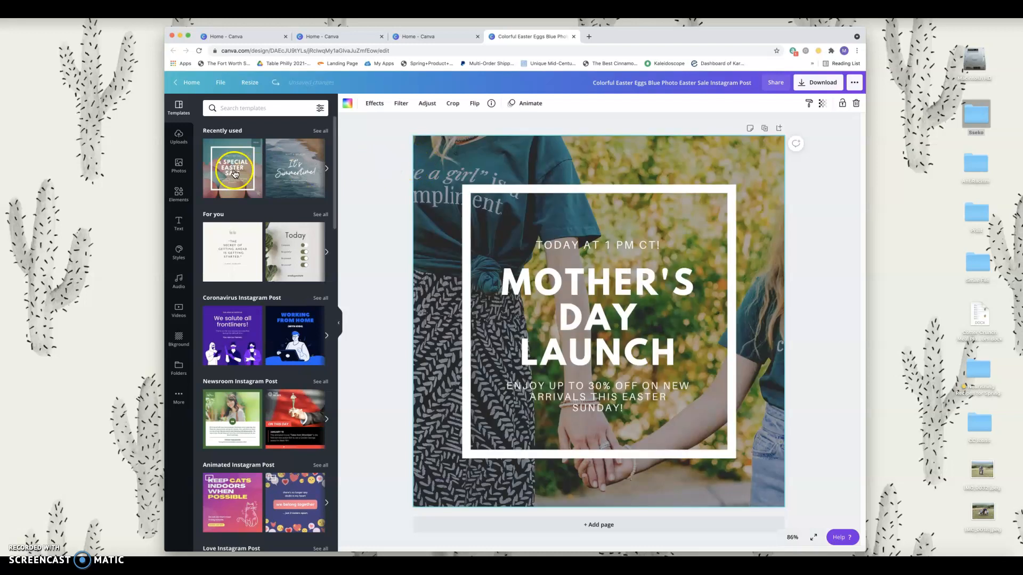
click(234, 170)
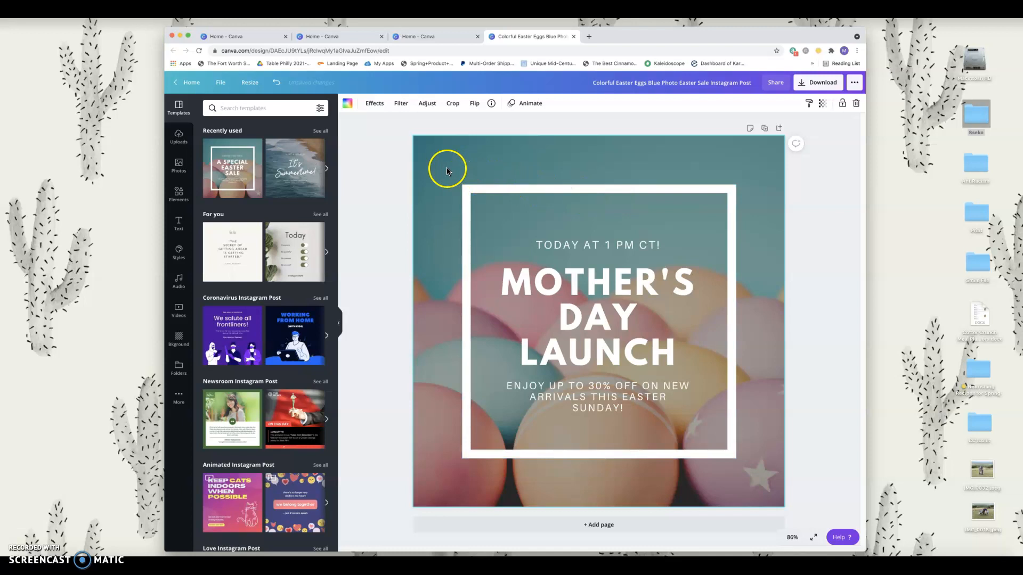
click(179, 137)
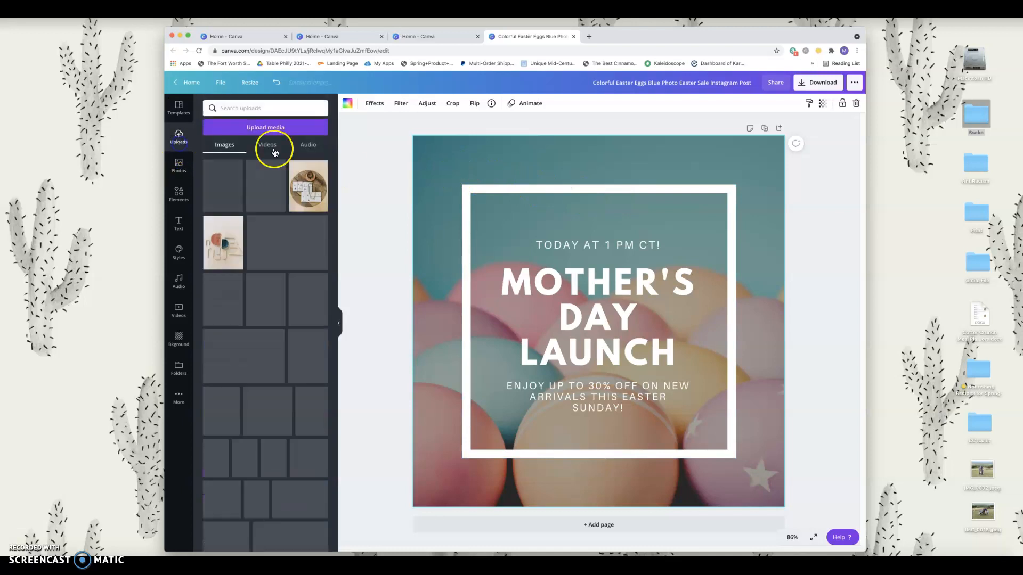
double_click(976, 119)
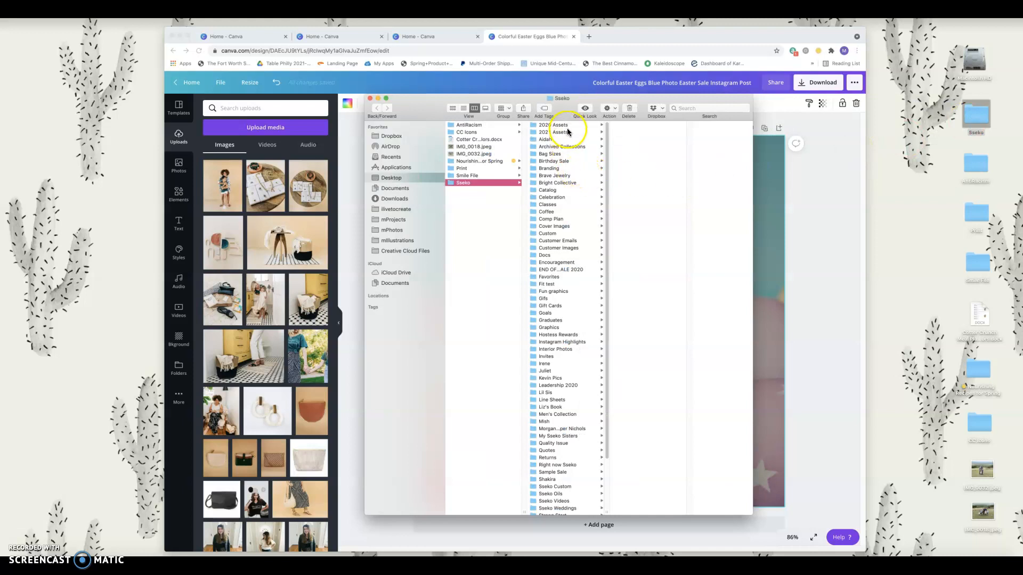
Open 2021 Assets > Summer 21 Collection and upload the Lifestyle-16 photo into Canva.
click(568, 133)
click(645, 261)
click(694, 183)
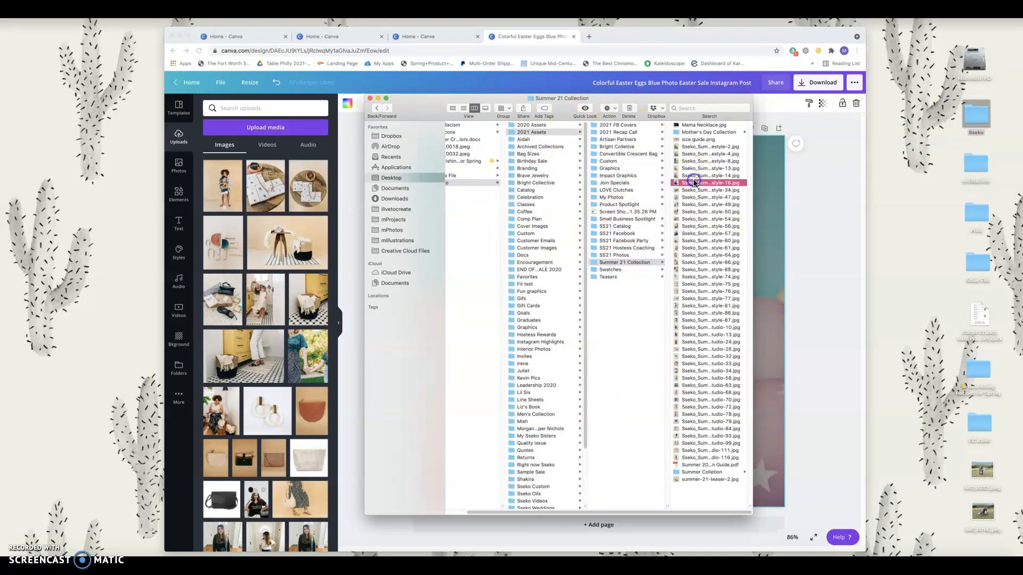
drag(607, 183, 306, 210)
Upload the Lifestyle-34 family photo into Canva as well.
key(ctrl+Up)
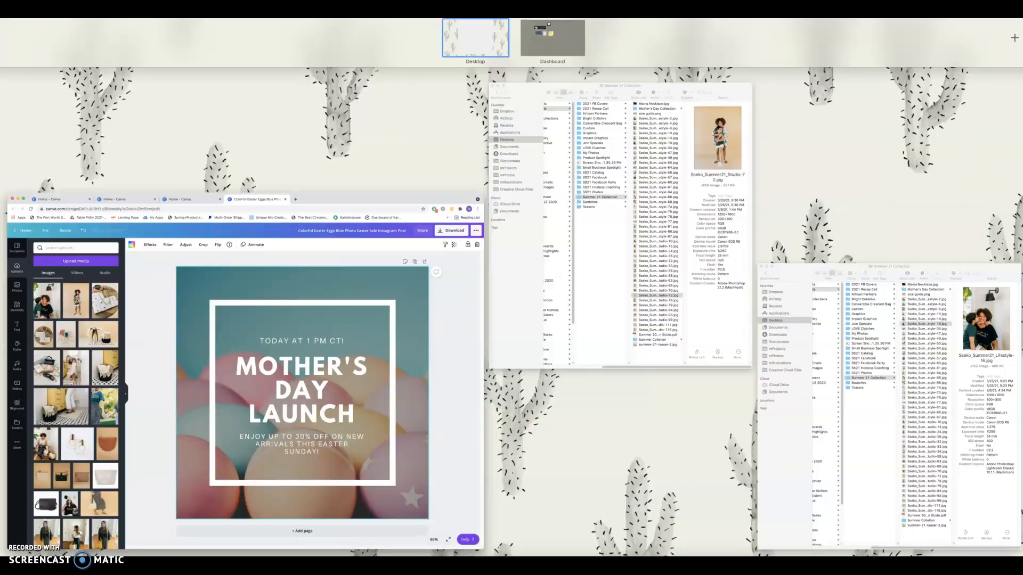
click(888, 406)
click(600, 190)
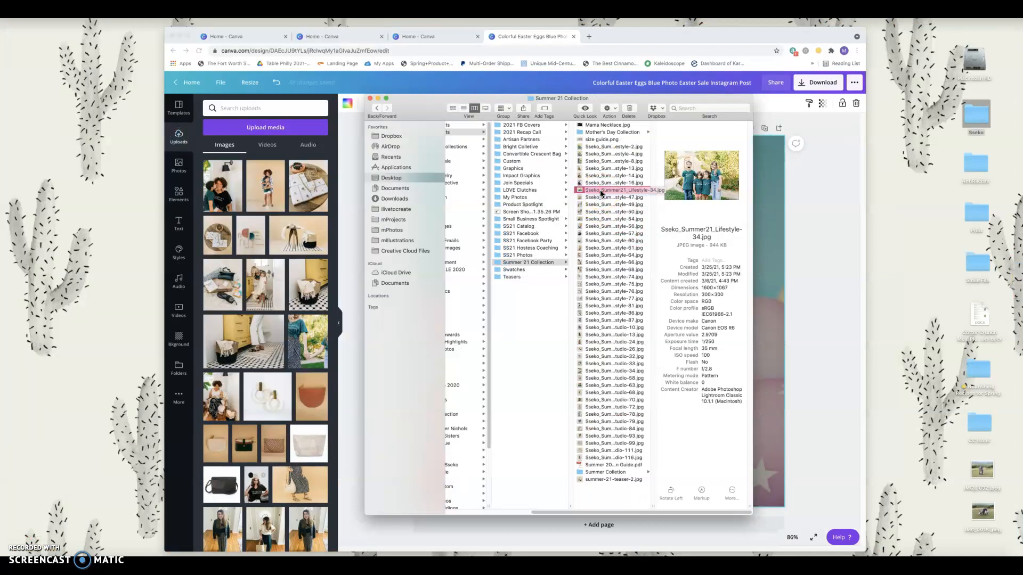
drag(600, 190, 291, 211)
Browse the other Summer 21 Collection photos in Finder's preview, ending on the last Studio photo.
mouse_move(1, 20)
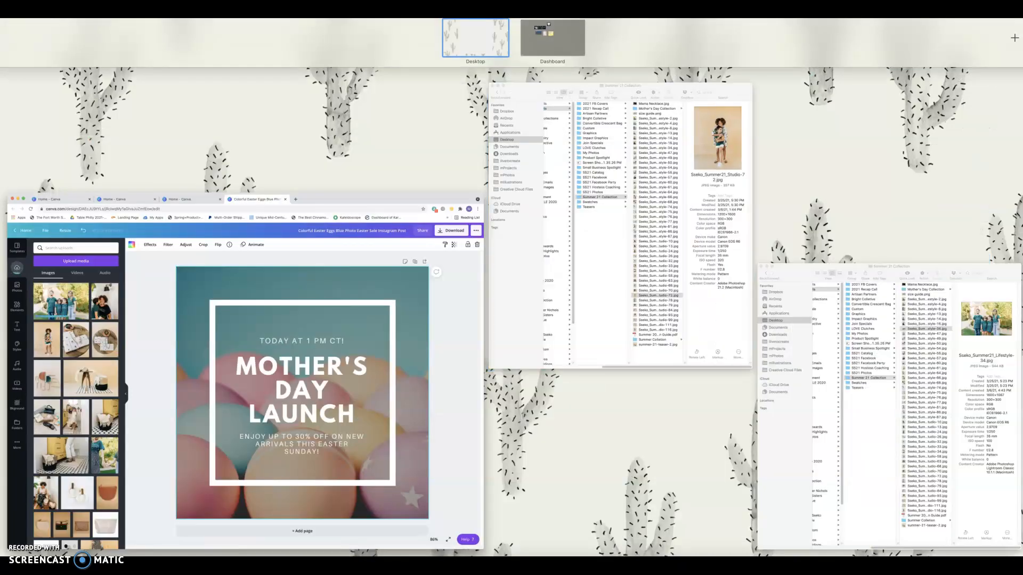
click(620, 213)
click(614, 234)
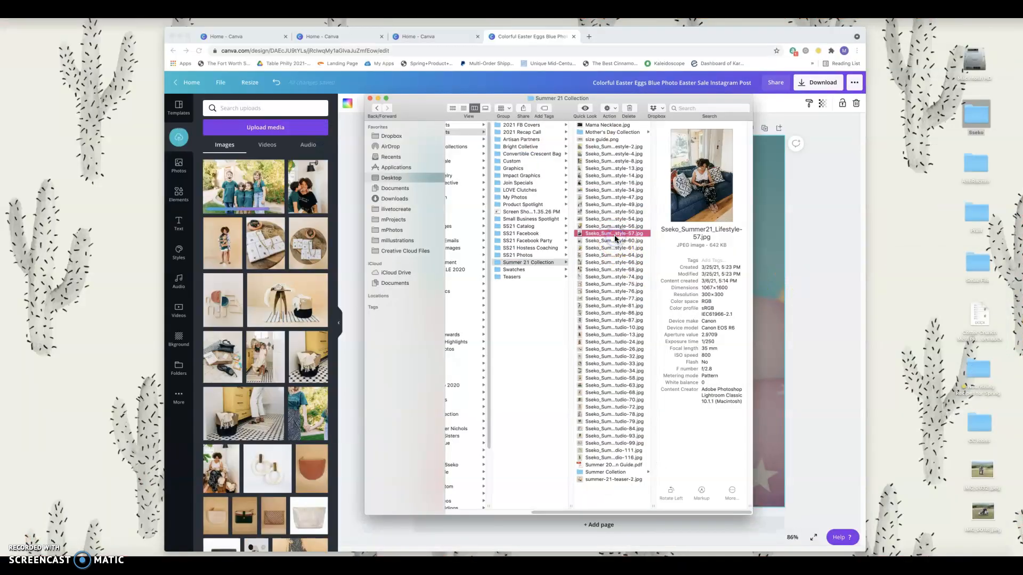
key(Up)
key(Up)
key(Up)
key(Up)
key(Up)
key(Up)
key(Up)
key(Up)
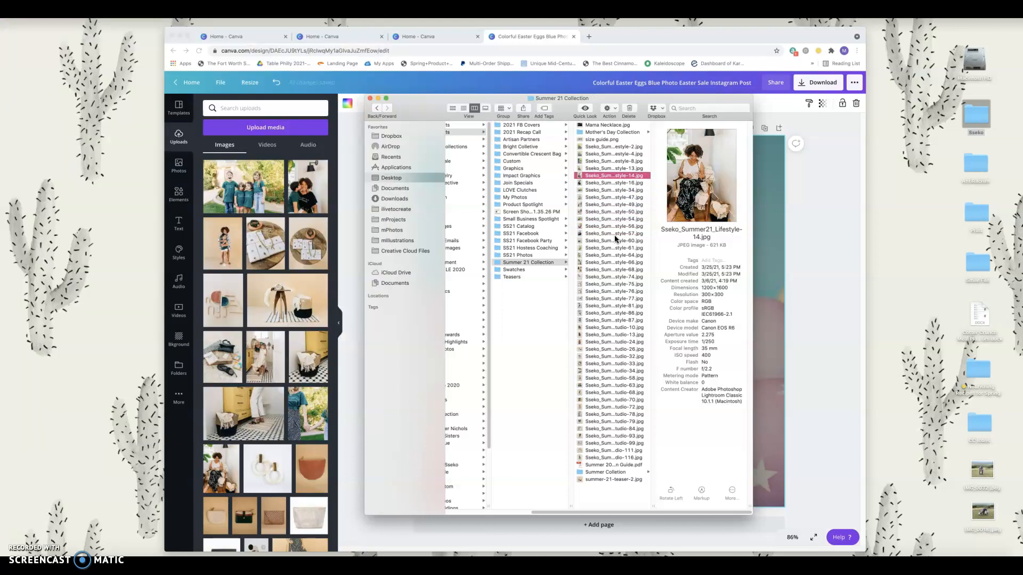
key(Up)
key(Up)
key(Up)
key(Up)
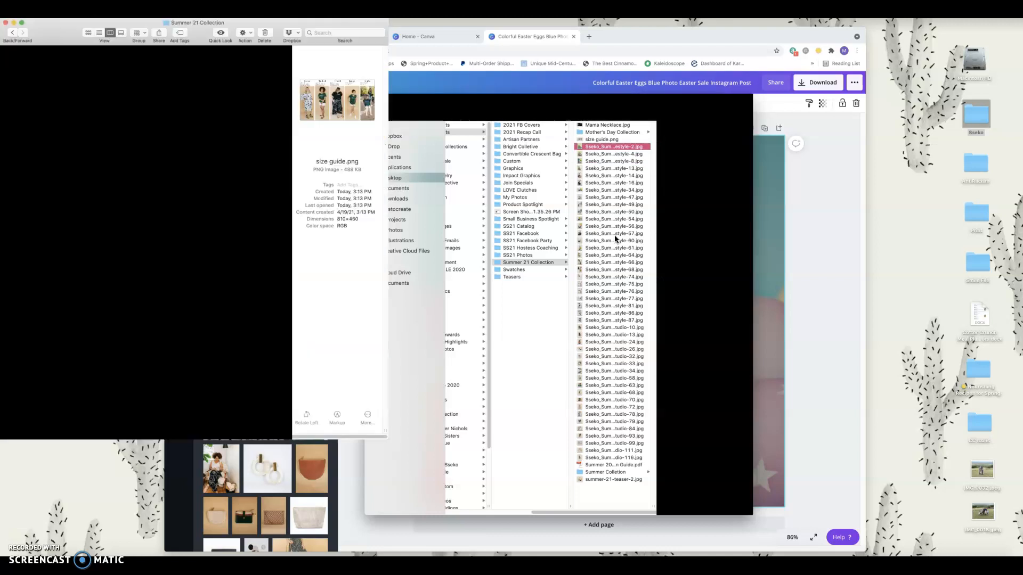
key(Down)
key(Down)
key(Down)
key(Down)
key(Down)
key(Down)
key(Down)
key(Down)
key(Down)
key(Down)
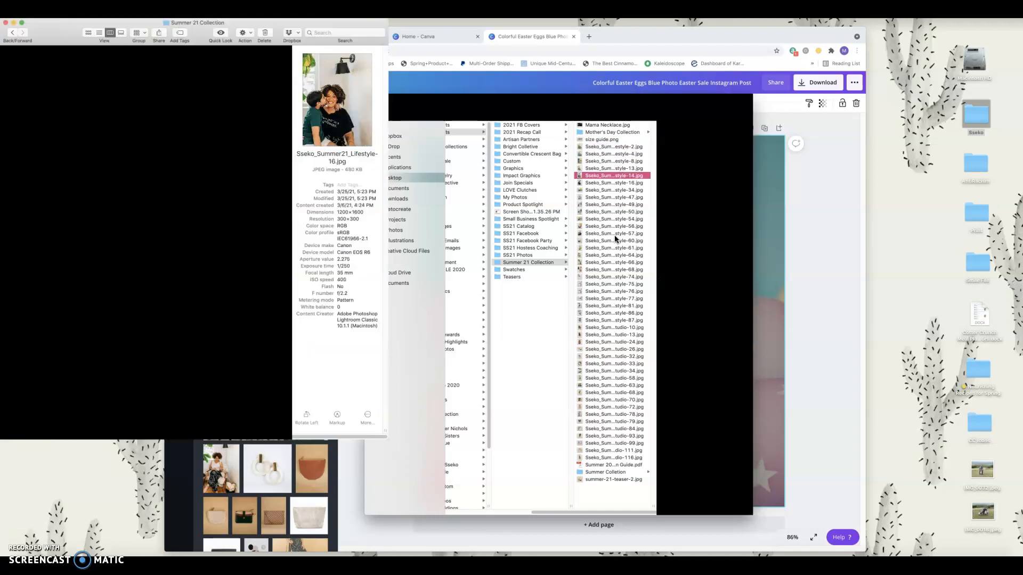
key(Down)
key(Down)
key(Down)
key(Down)
key(Down)
key(Down)
key(Down)
key(Down)
key(Down)
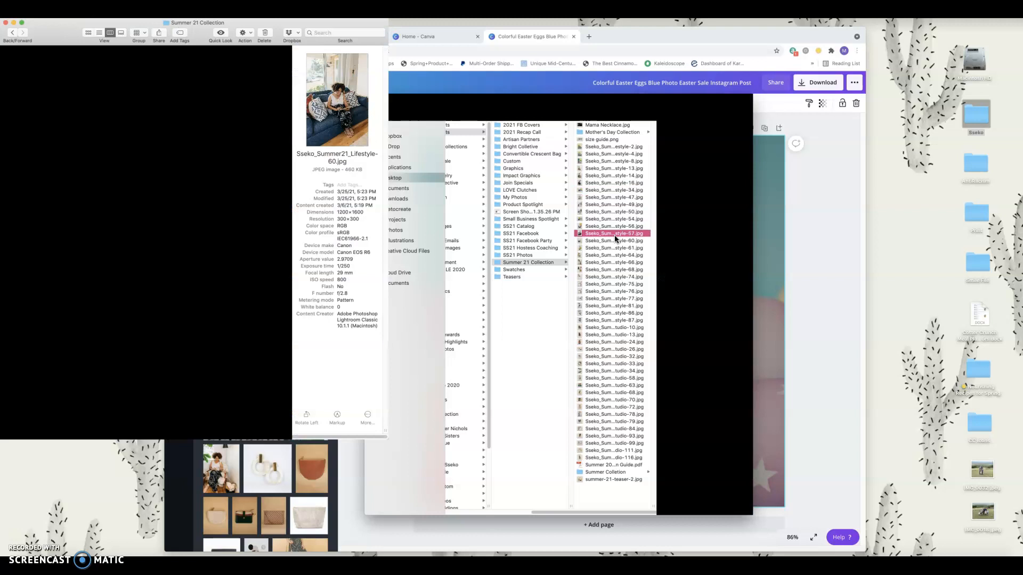
key(Down)
key(Down)
key(Down)
key(Down)
key(Down)
key(Down)
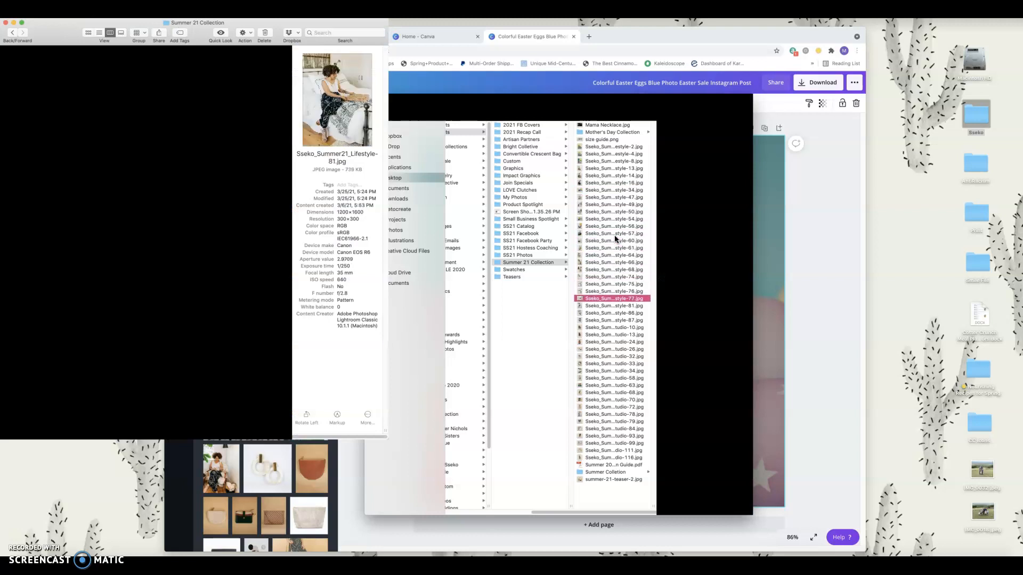
key(Down)
key(Down)
key(Down)
key(Down)
key(Down)
key(Down)
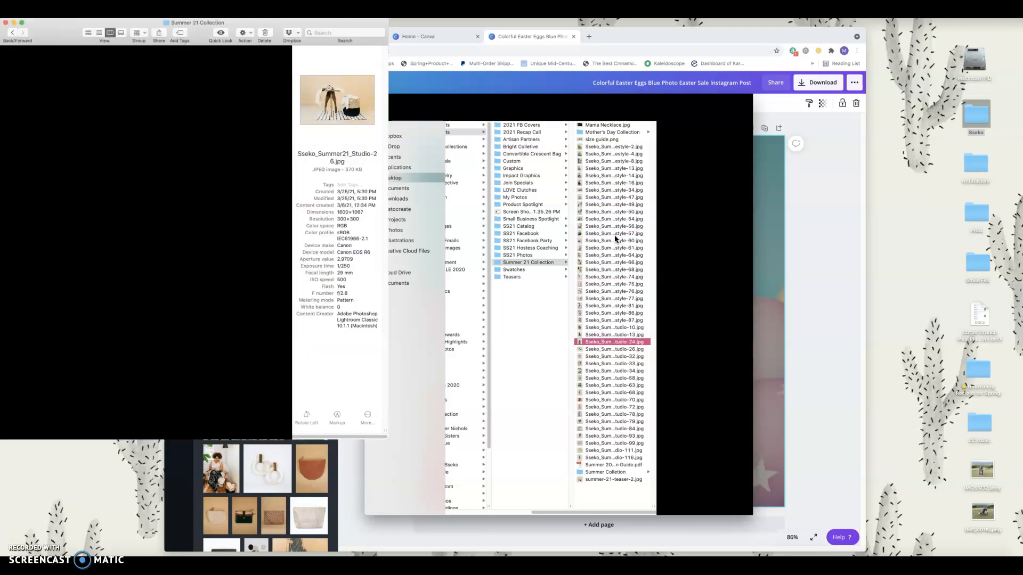
key(Down)
key(Down)
key(Down)
key(Down)
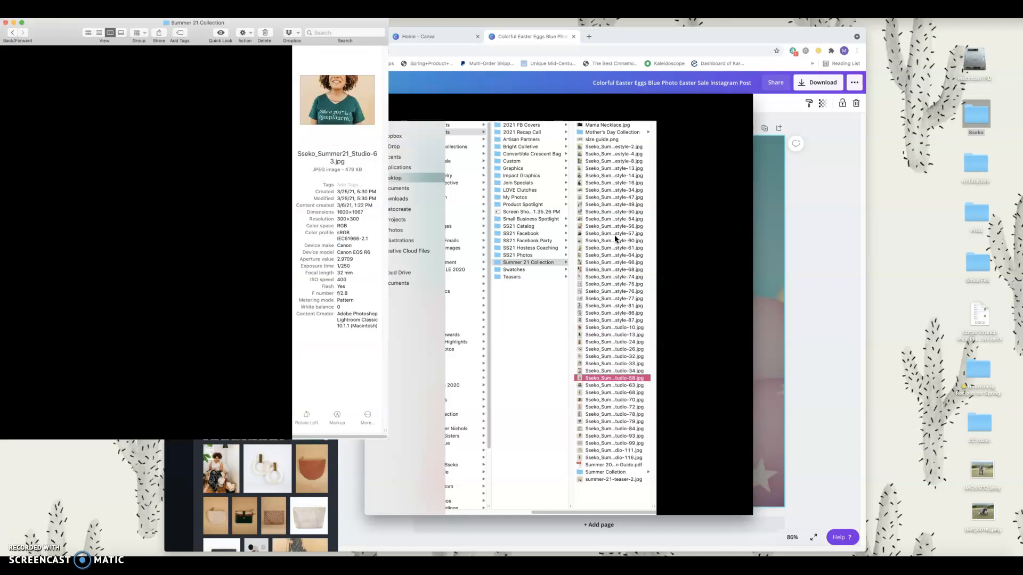
key(Down)
key(Down)
key(Down)
key(Down)
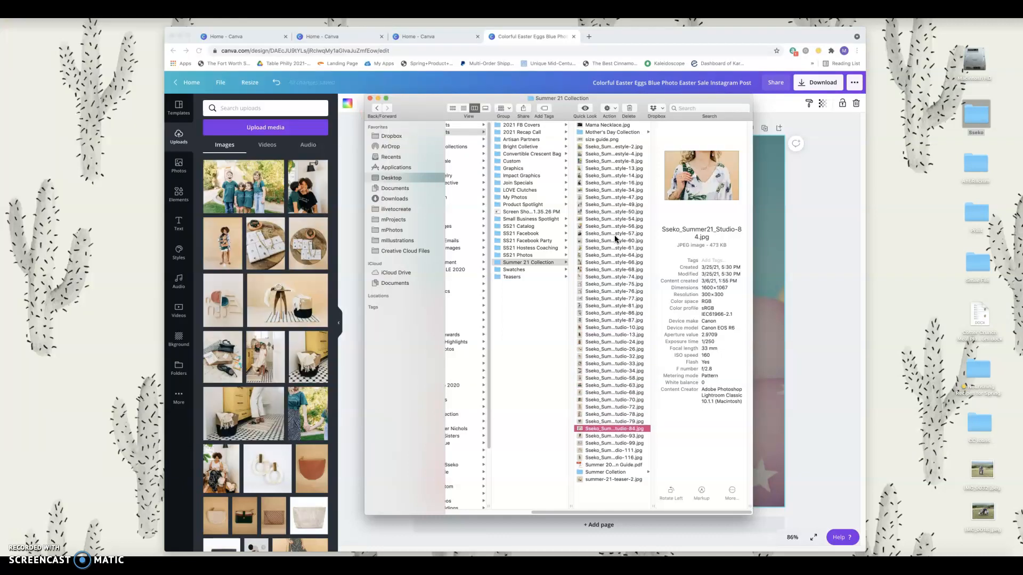
key(Down)
key(Down)
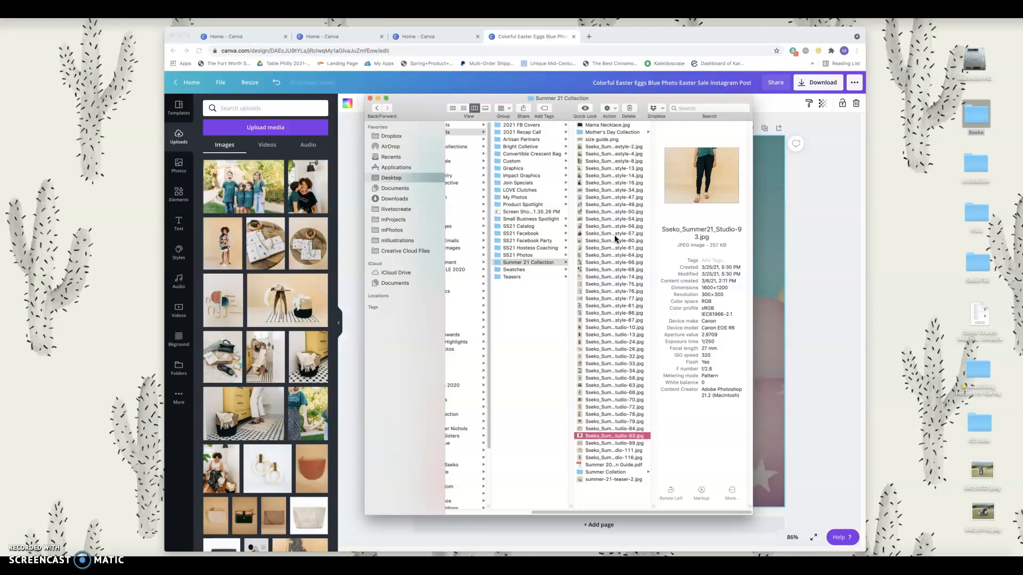
key(Down)
key(Down)
key(Down)
key(Down)
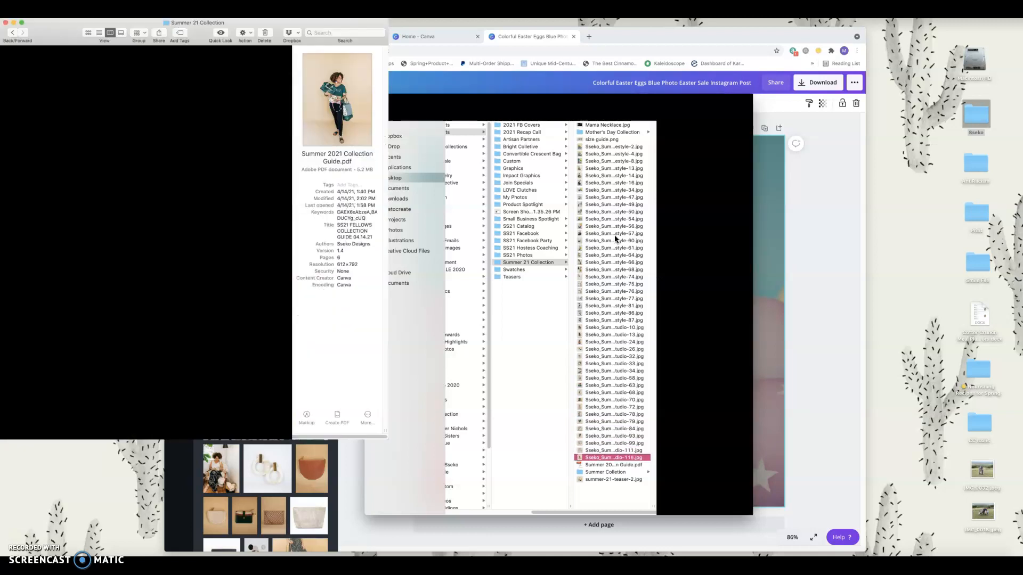
key(Up)
key(Up)
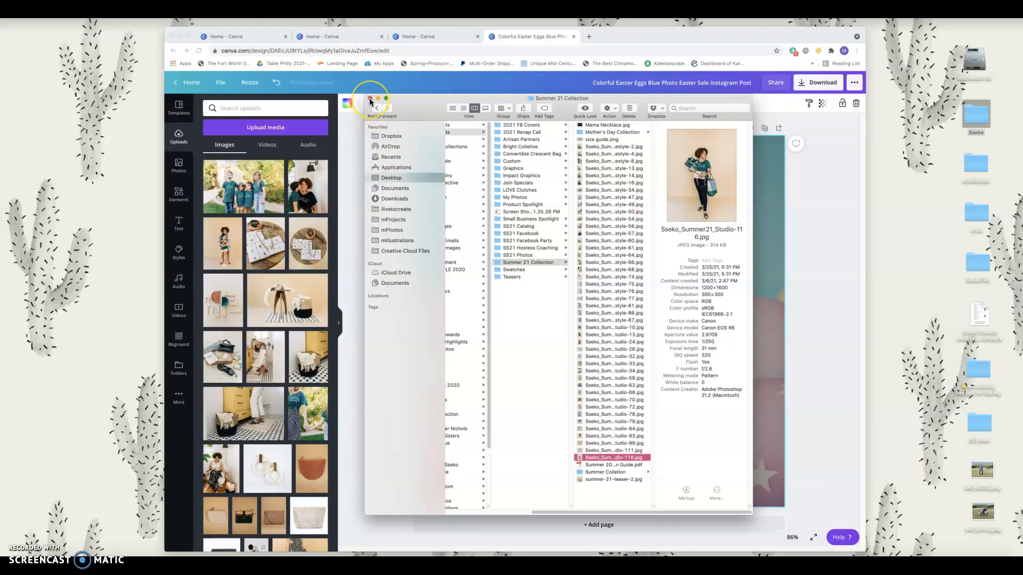
Close Finder and, after trying other uploads, set the teal-shirted hand-holding photo as the background.
click(370, 100)
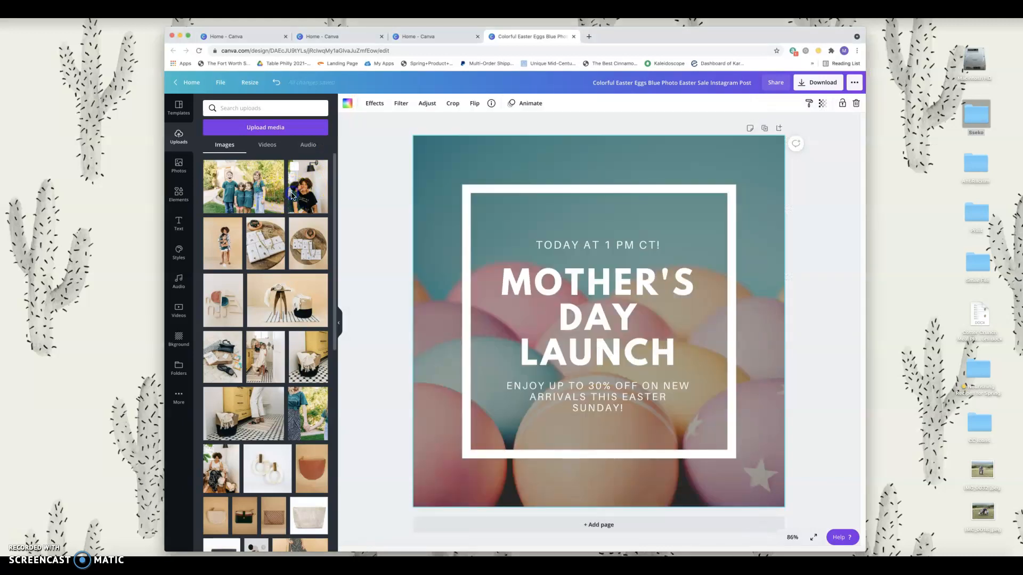
drag(302, 195, 309, 187)
drag(386, 173, 422, 177)
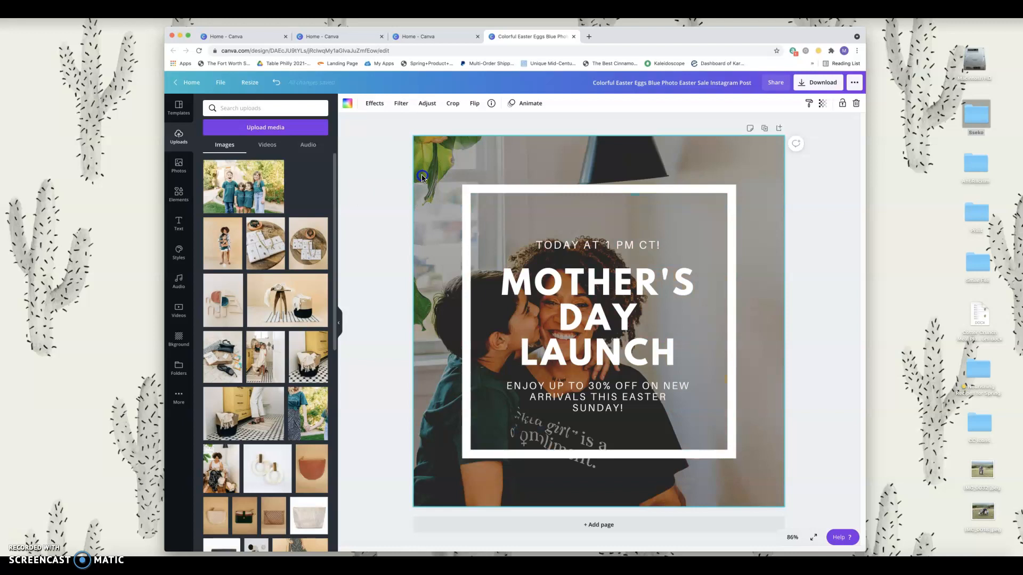
mouse_move(421, 177)
mouse_down()
mouse_move(240, 202)
mouse_move(433, 192)
mouse_up()
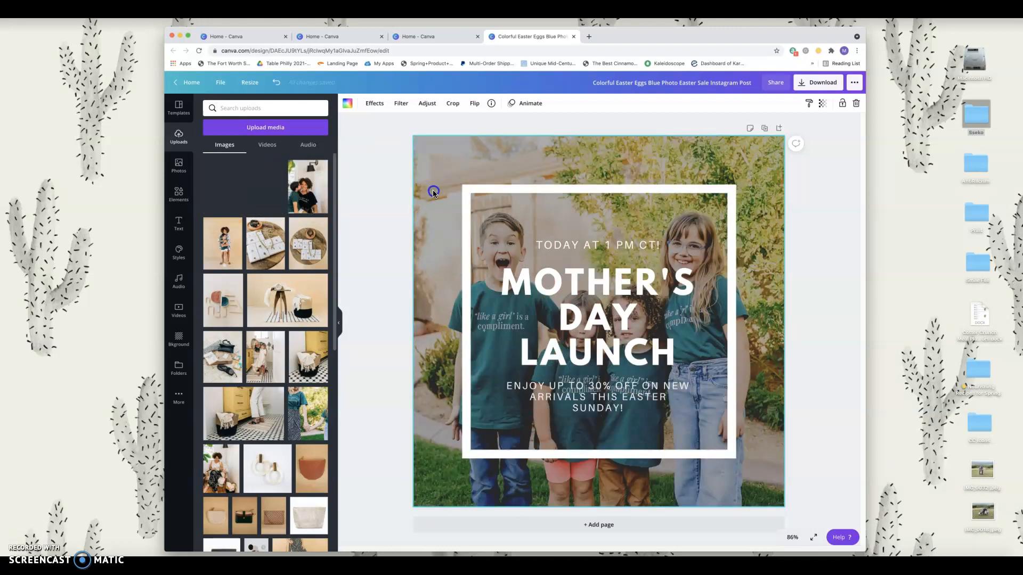
drag(432, 189, 376, 184)
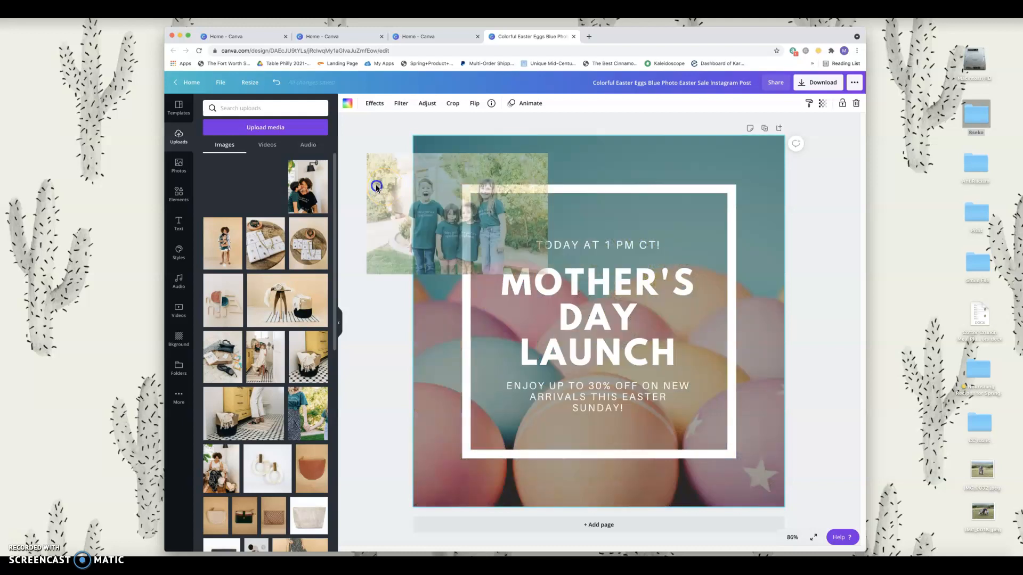
drag(308, 413, 429, 307)
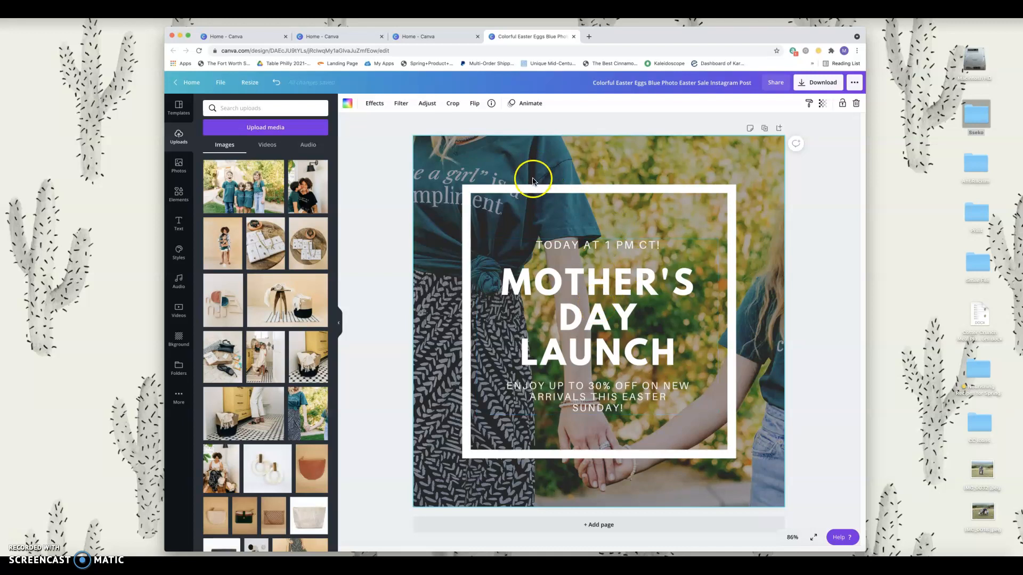
Delete the 'TODAY AT 1 PM CT!' line from the post.
triple_click(610, 318)
click(635, 317)
click(669, 346)
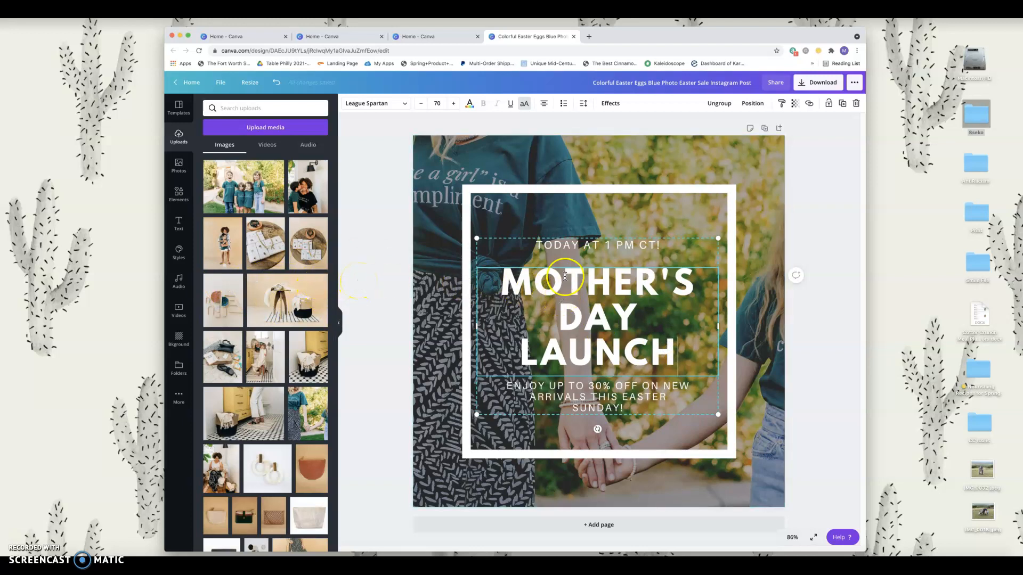
click(573, 247)
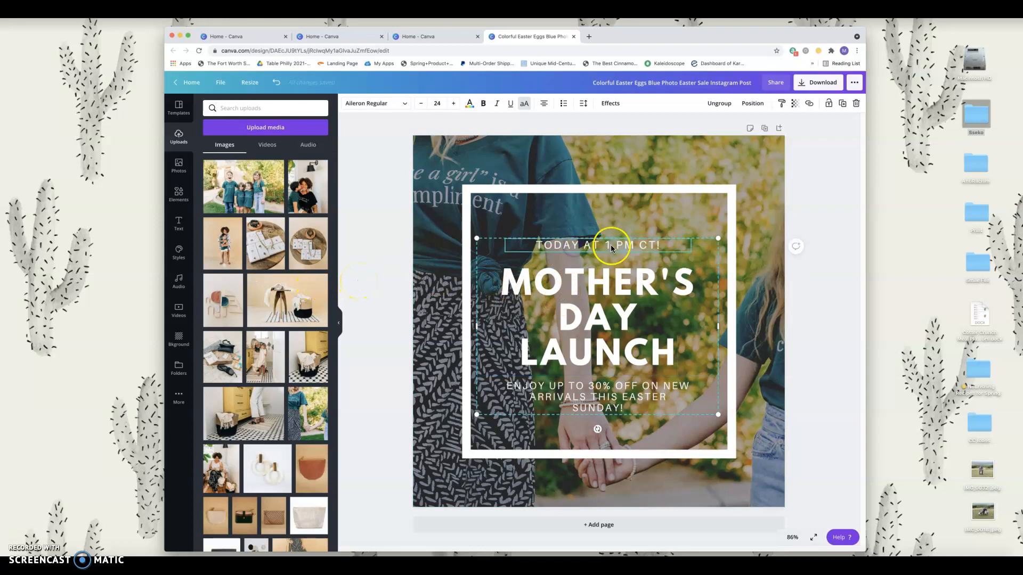
double_click(631, 245)
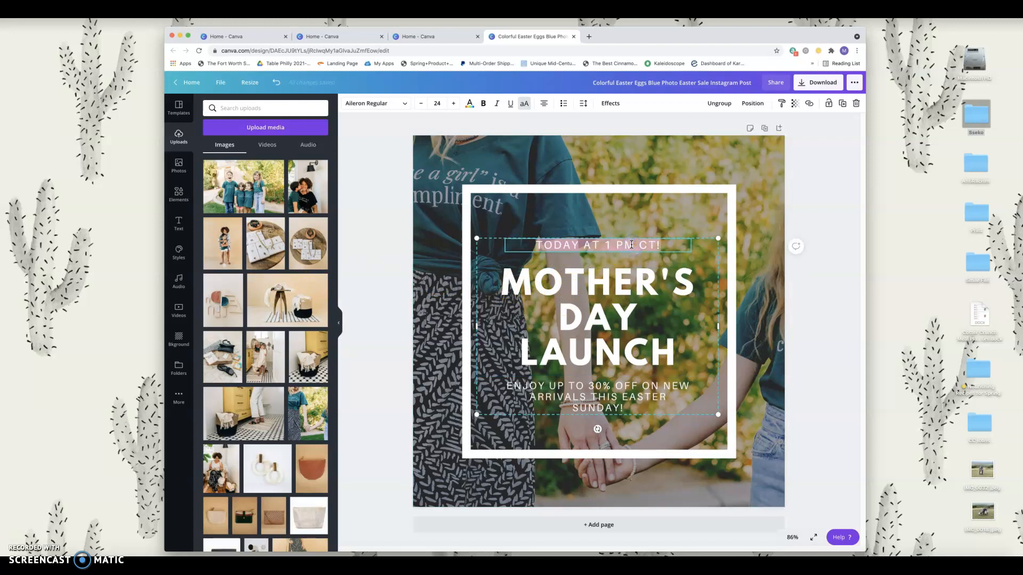
key(BackSpace)
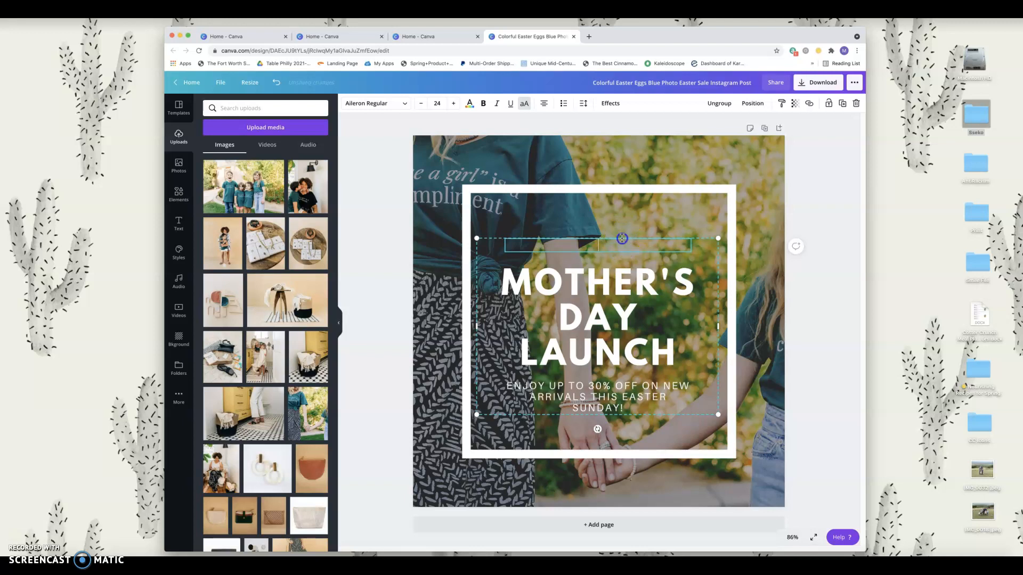
Move the Mother's Day Launch text group higher inside the white frame.
click(694, 232)
click(660, 238)
click(649, 261)
click(633, 275)
drag(633, 275, 633, 257)
Replace the offer subtitle with the Ssekodesigns.com web address.
double_click(619, 365)
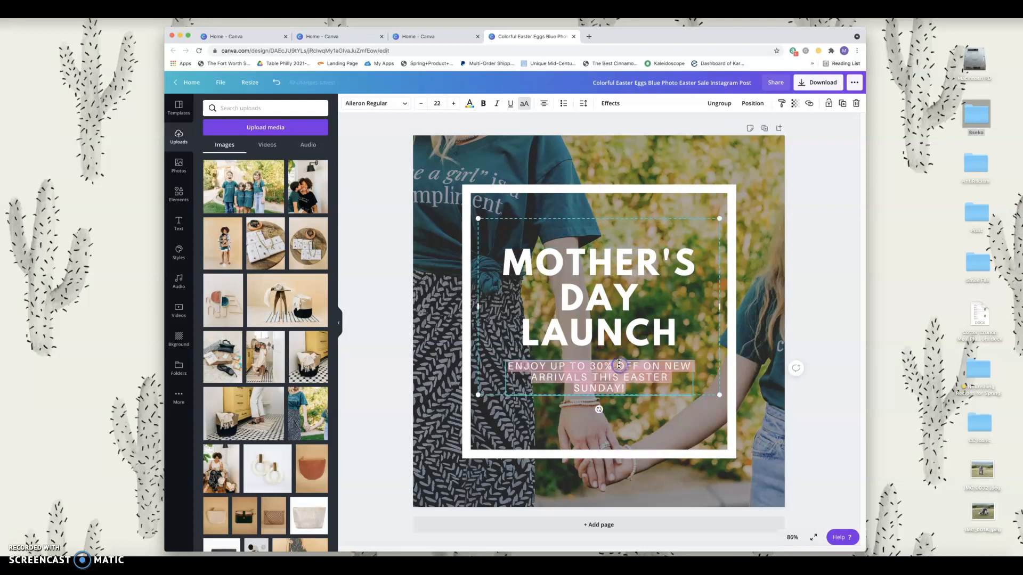
text(Sse)
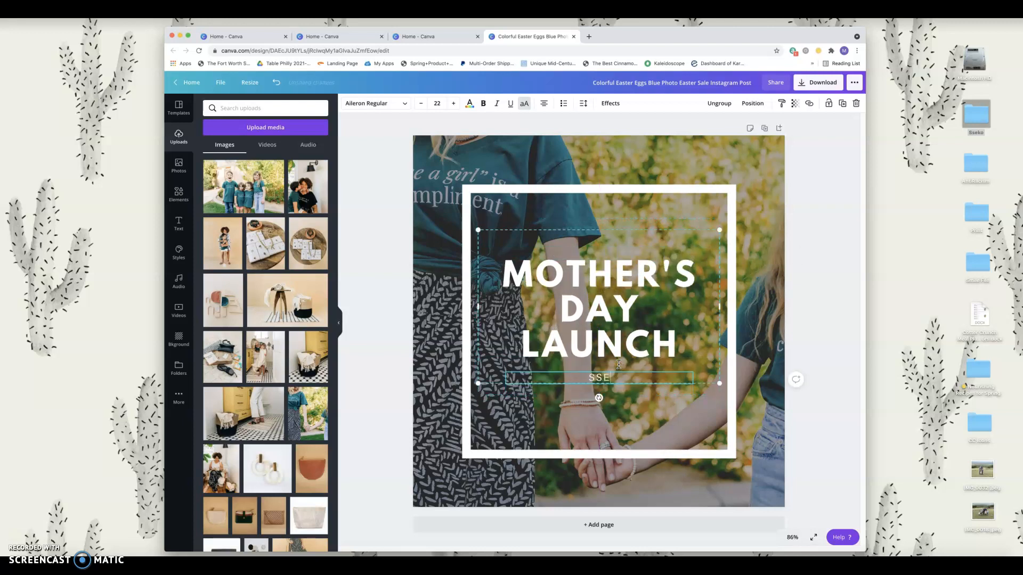
text(kodesigns.com/michelle)
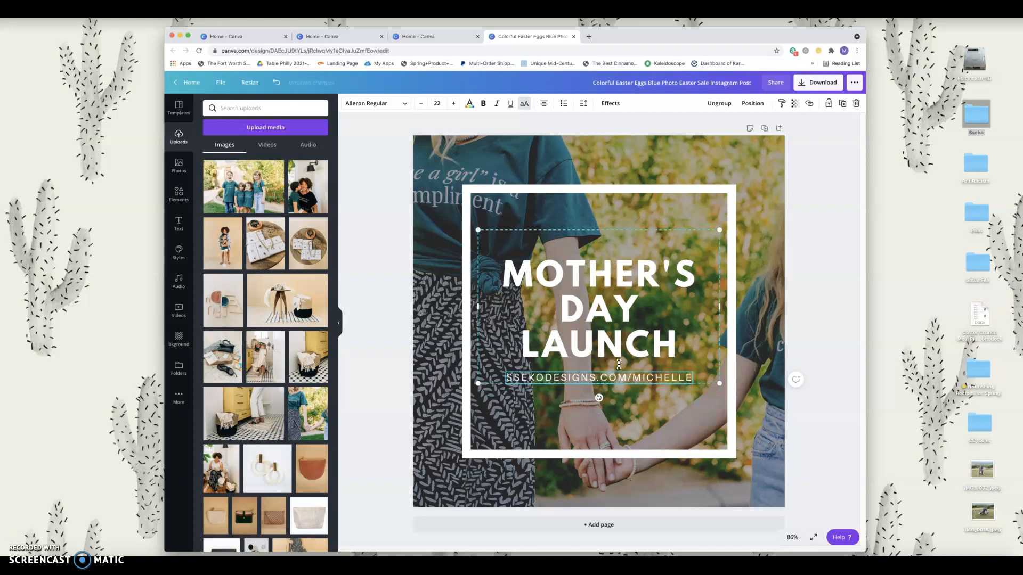
key(Return)
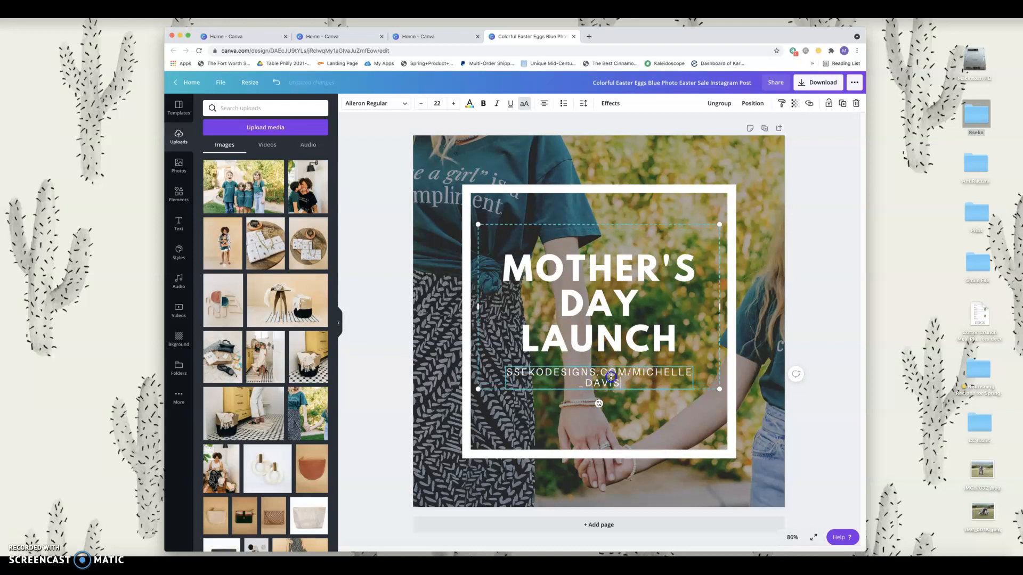
drag(621, 384, 513, 368)
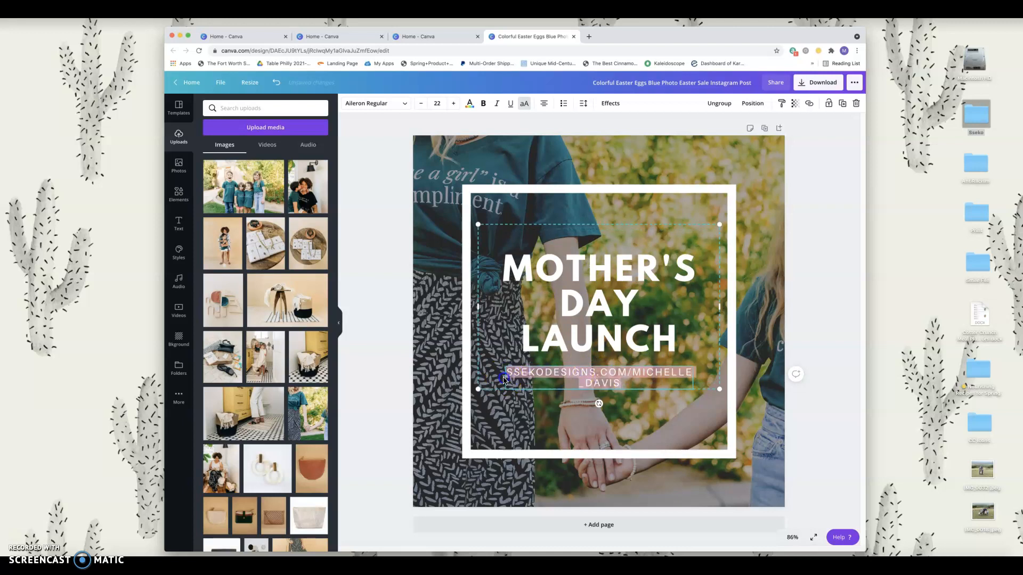
Ungroup the text elements and delete the leftover empty text box above the heading.
click(722, 105)
click(824, 251)
click(680, 232)
key(BackSpace)
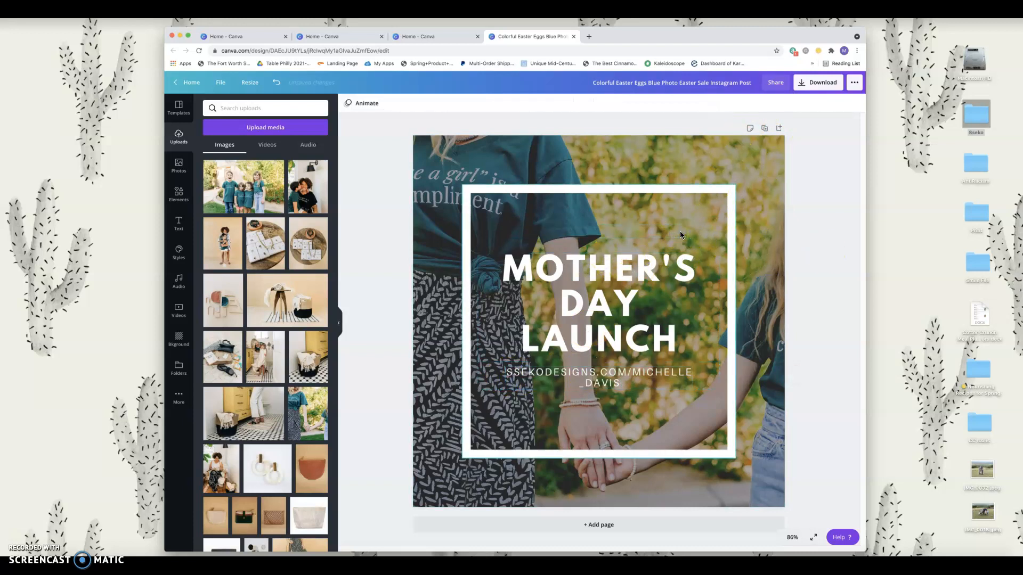
Widen the web address text box on both sides so the URL fits on one line.
click(633, 370)
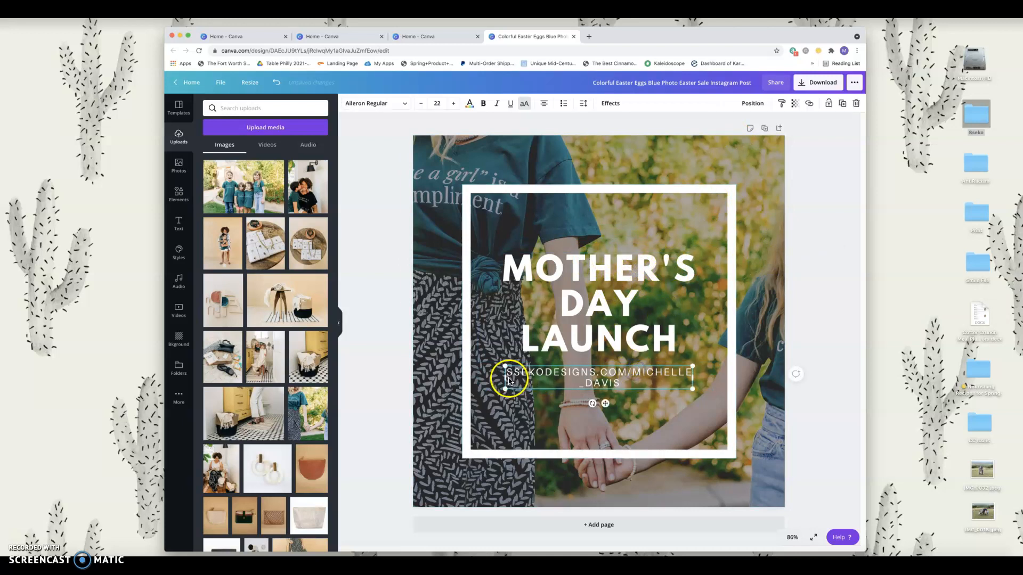
drag(505, 377, 483, 378)
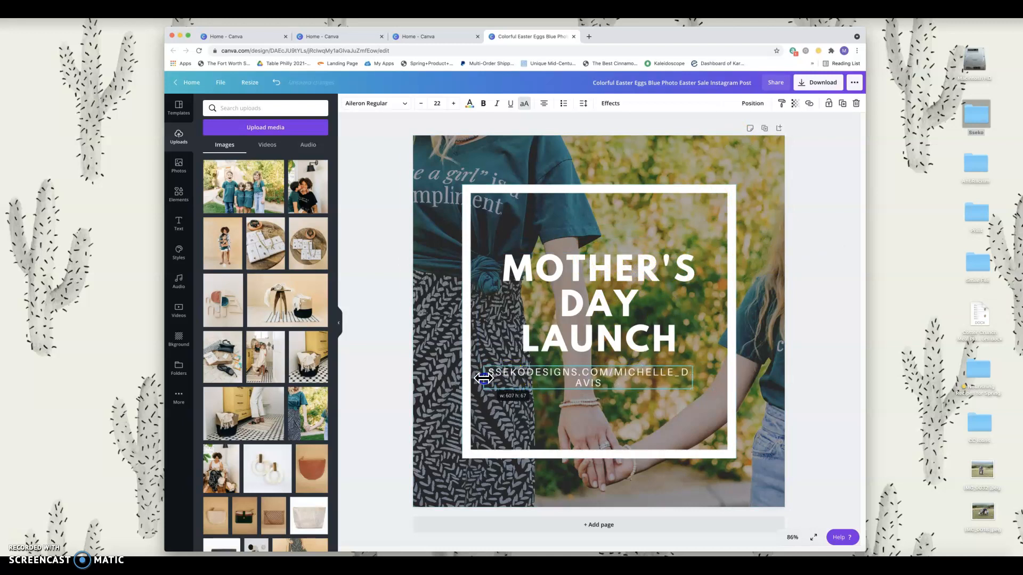
drag(693, 377, 718, 377)
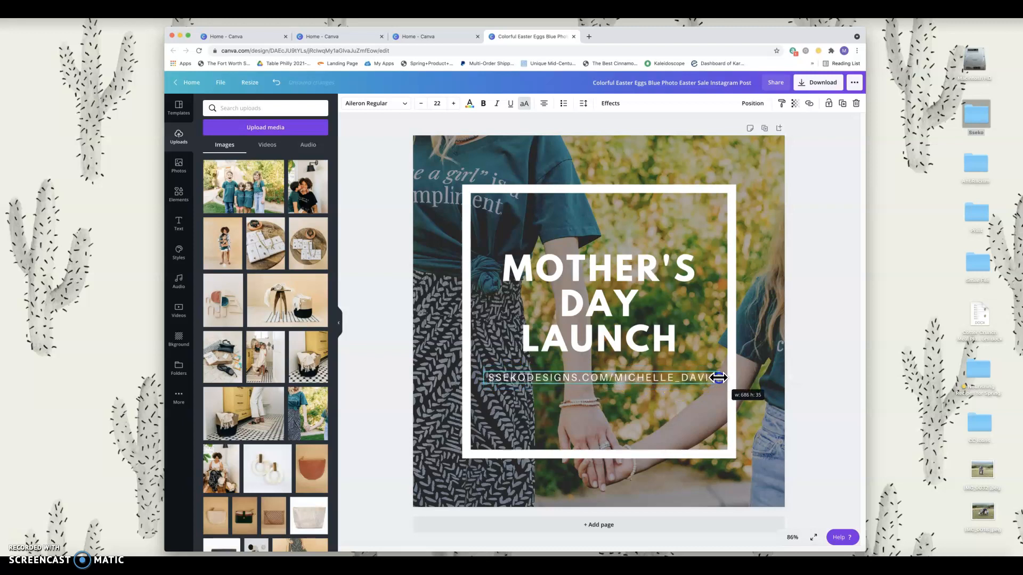
click(643, 376)
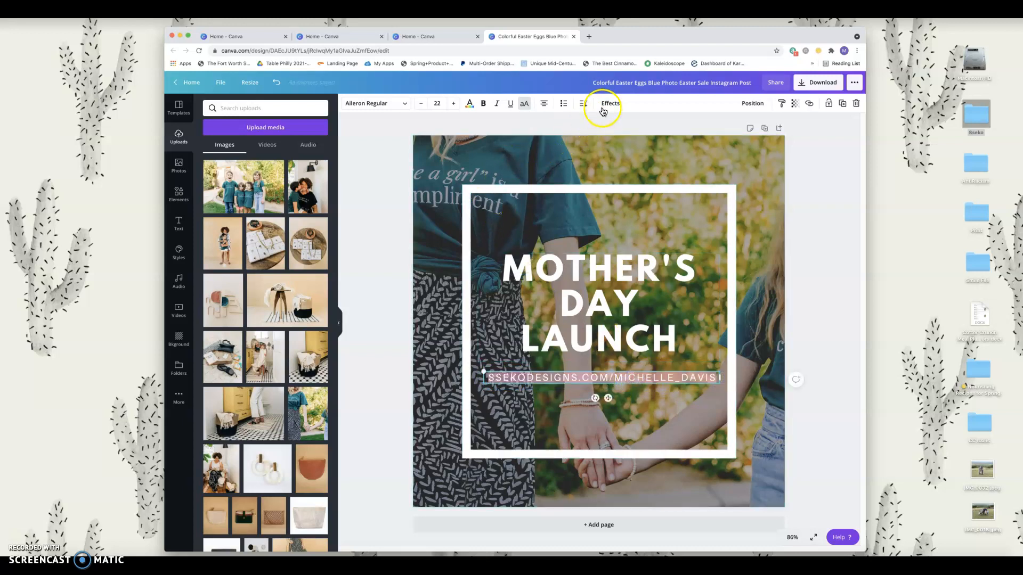
Tighten the web address letter spacing and shrink its font size to 20.
click(585, 106)
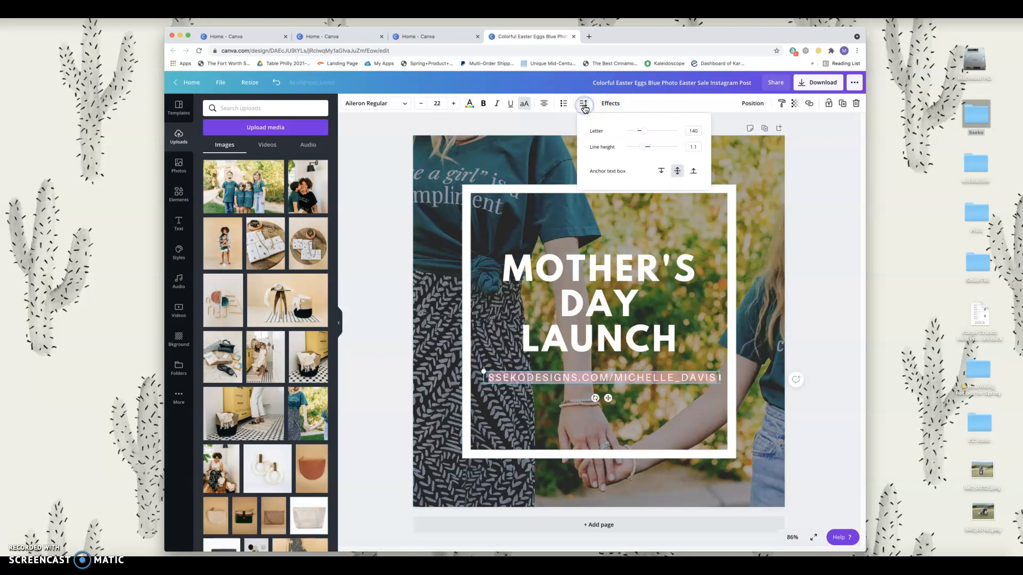
click(640, 131)
drag(643, 135, 643, 133)
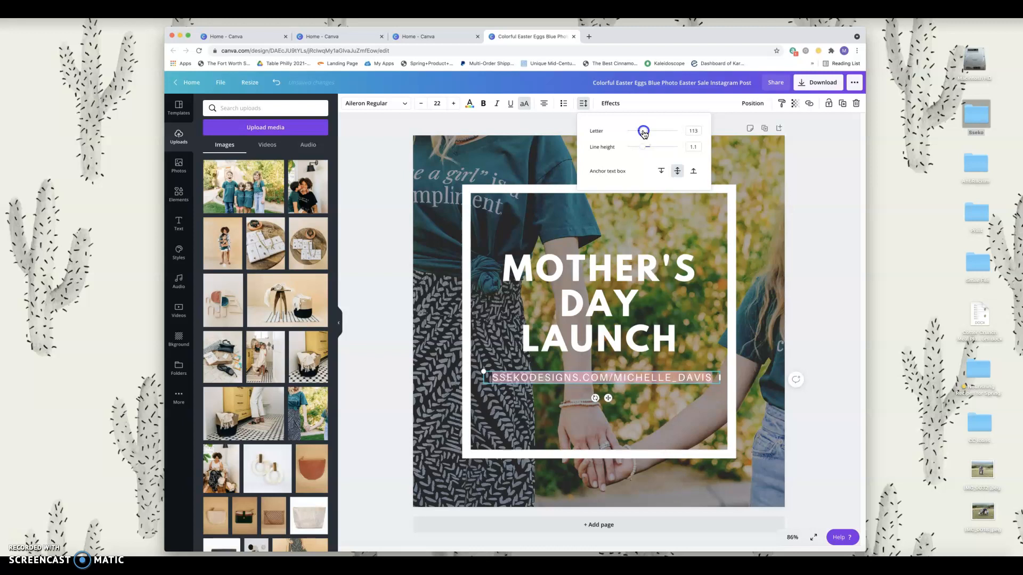
click(420, 105)
click(419, 105)
click(420, 105)
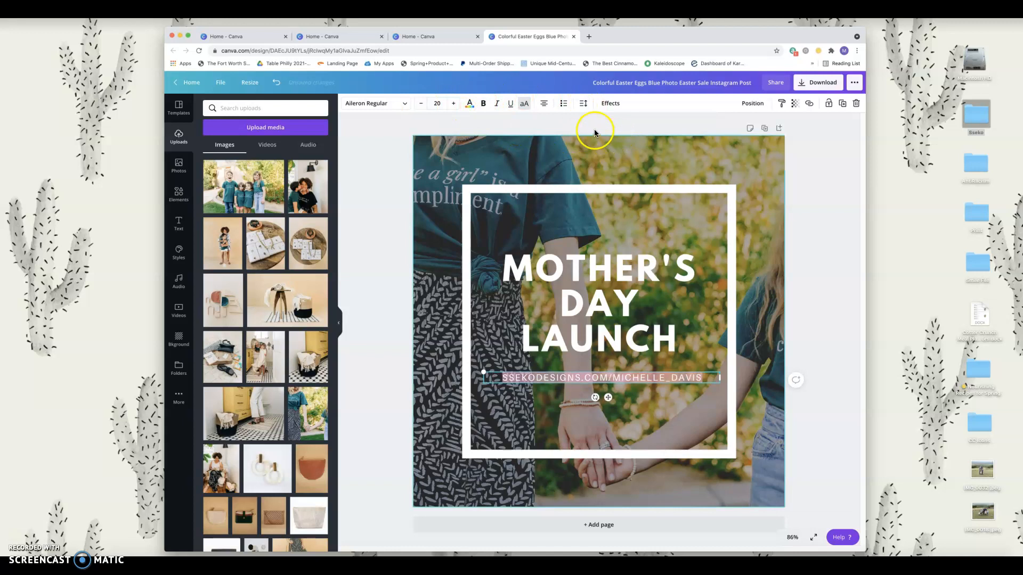
Move the URL line out of the way and settle the heading slightly lower in the white frame.
click(811, 211)
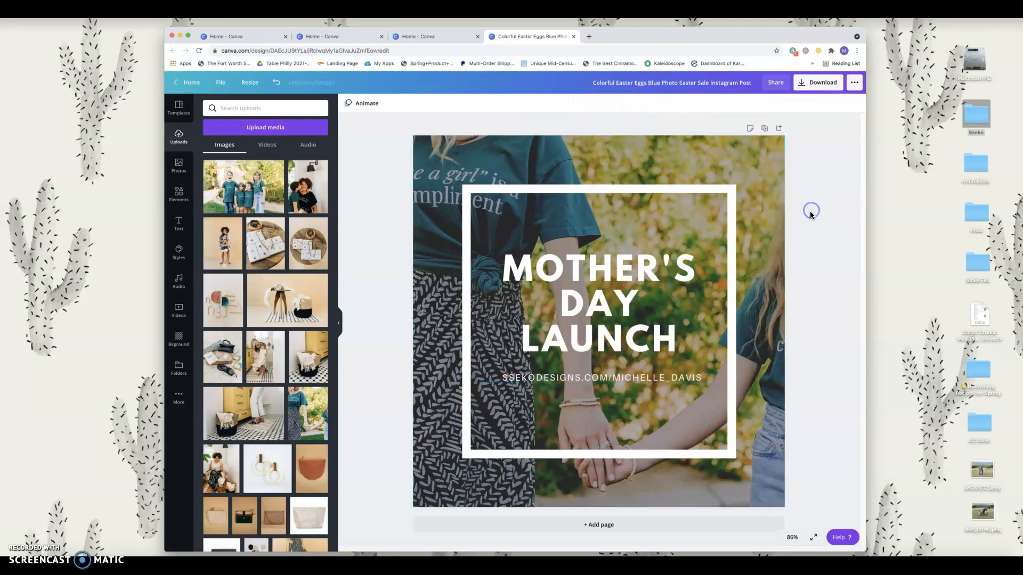
click(611, 379)
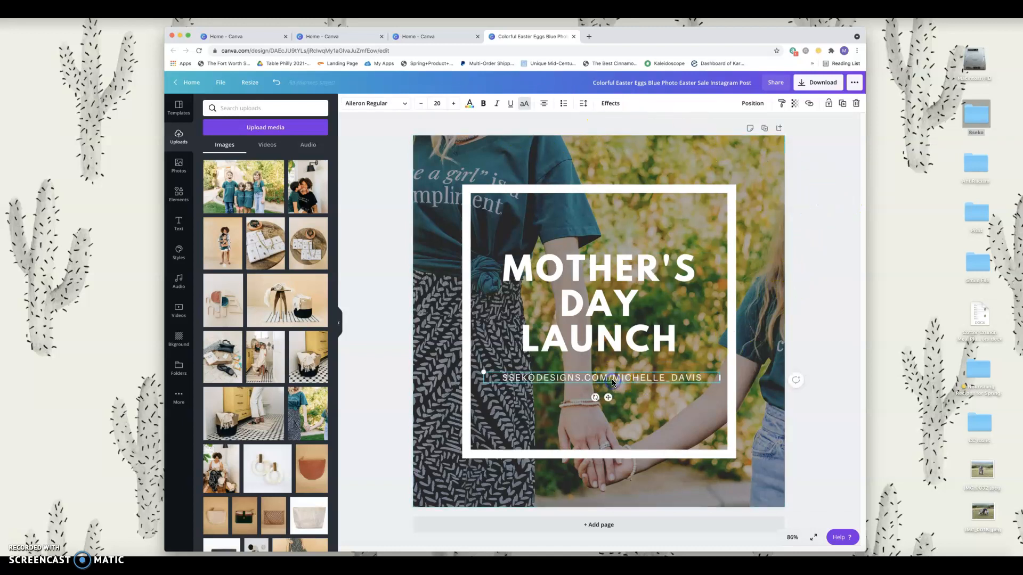
drag(611, 379, 611, 423)
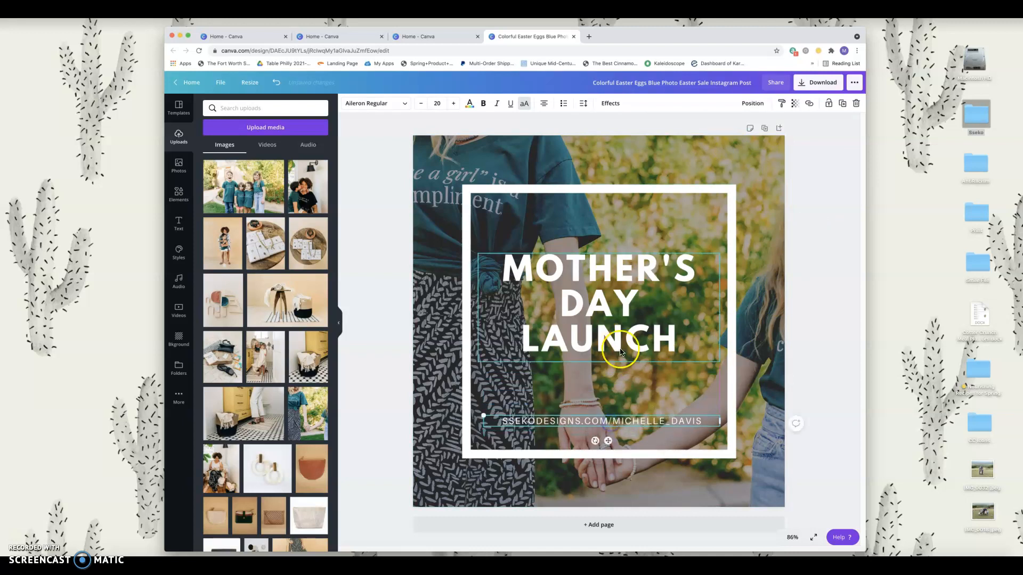
mouse_move(620, 346)
mouse_down()
mouse_move(622, 362)
mouse_move(612, 355)
mouse_up()
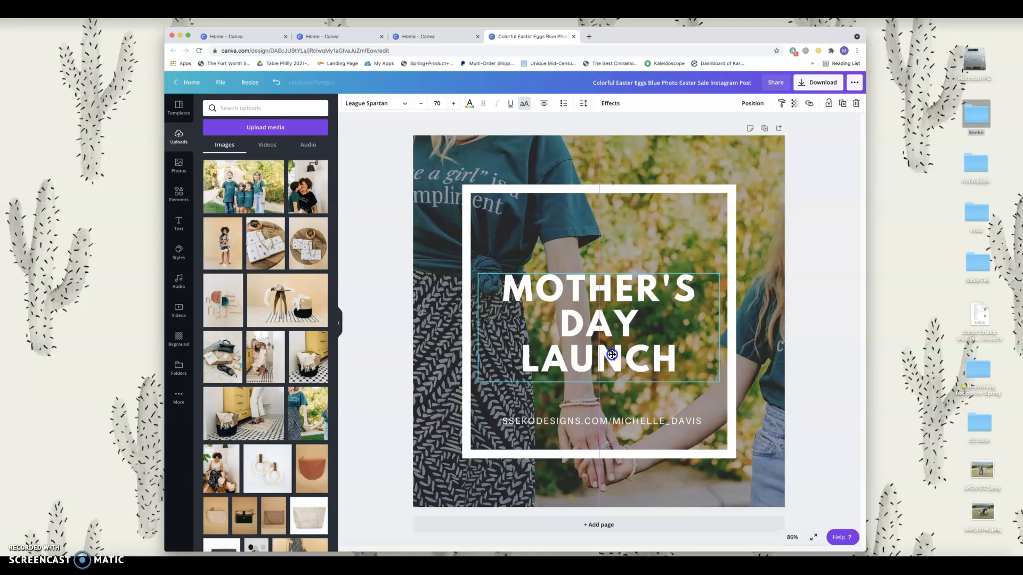
drag(612, 355, 612, 349)
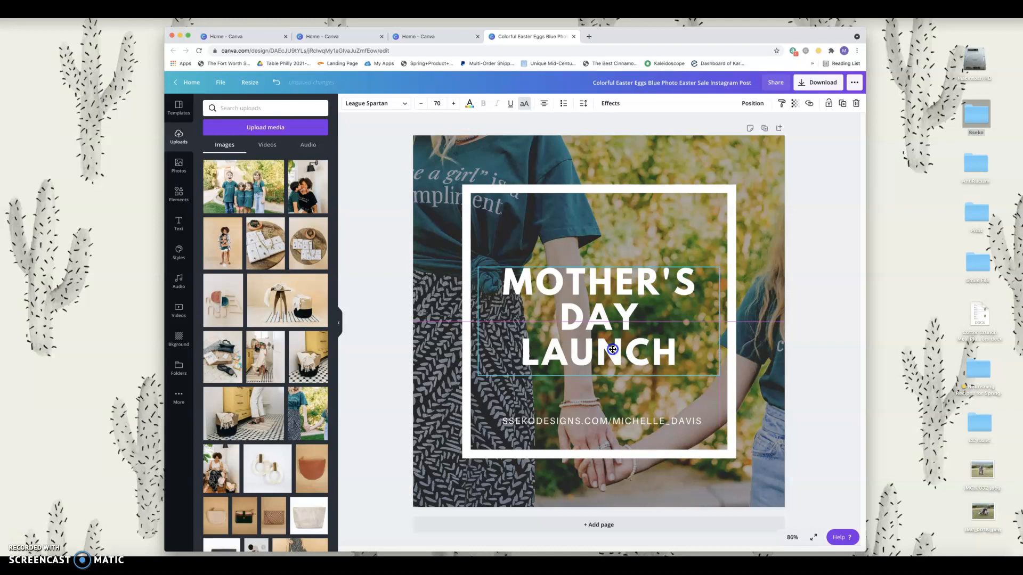
drag(612, 350, 613, 350)
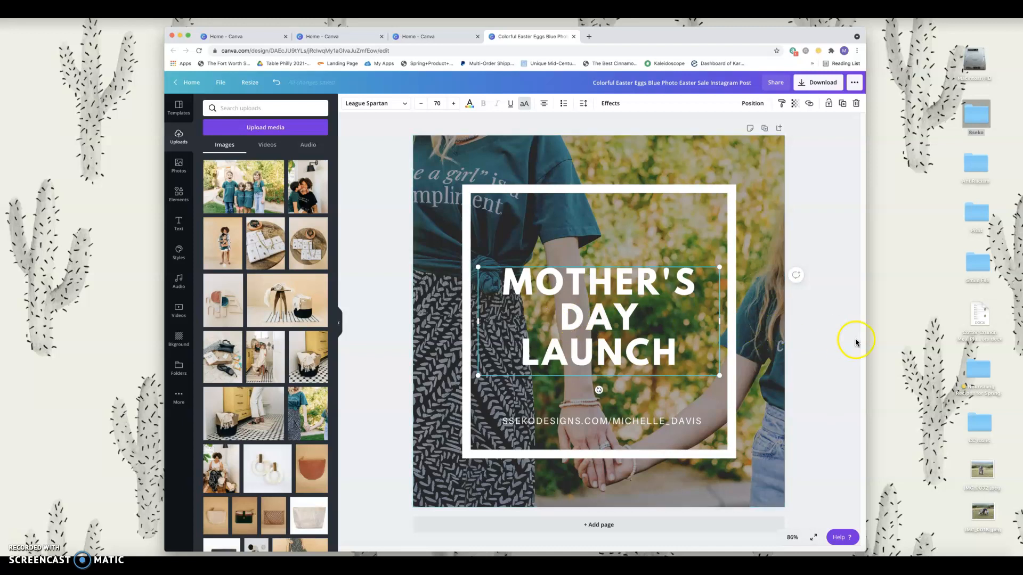
Place the web address line just beneath LAUNCH, nudged slightly down.
click(849, 370)
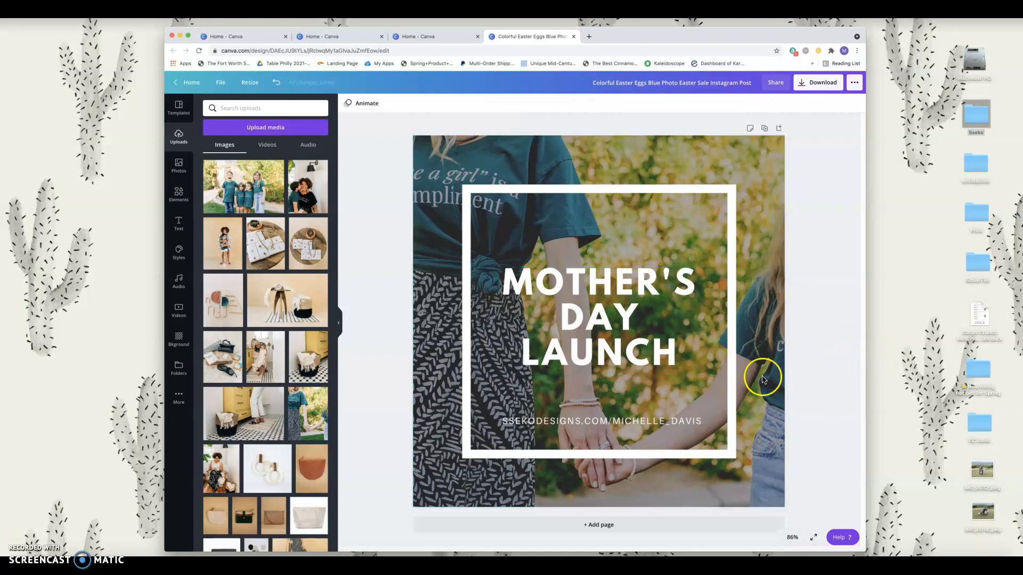
click(620, 421)
drag(619, 419, 616, 382)
key(Down)
key(Down)
key(Down)
key(Down)
key(Down)
key(Down)
key(Down)
key(Down)
key(Down)
key(Down)
key(Down)
click(804, 347)
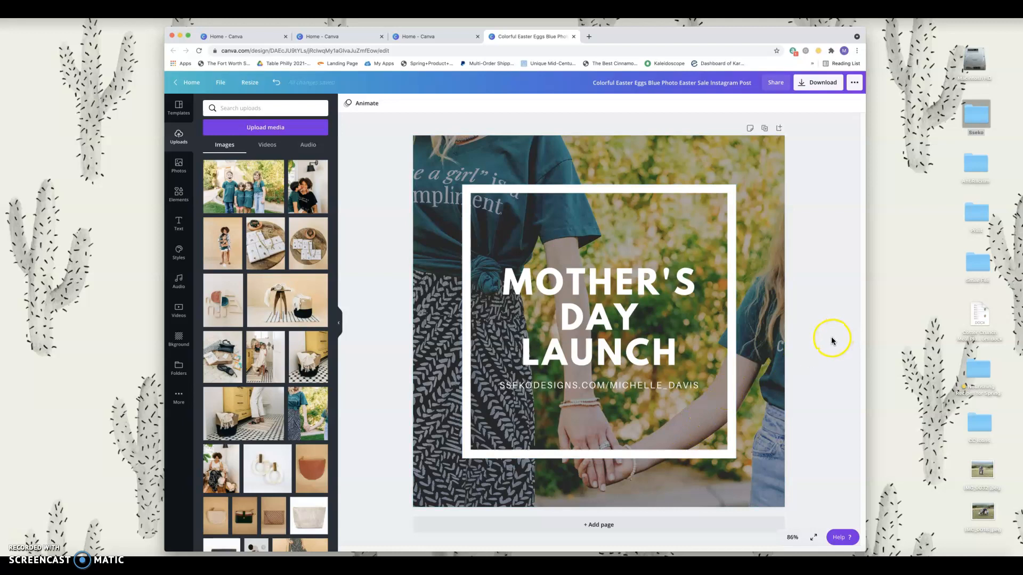
Duplicate the page and change MOTHER'S to SUMMER in the page 2 title.
click(692, 122)
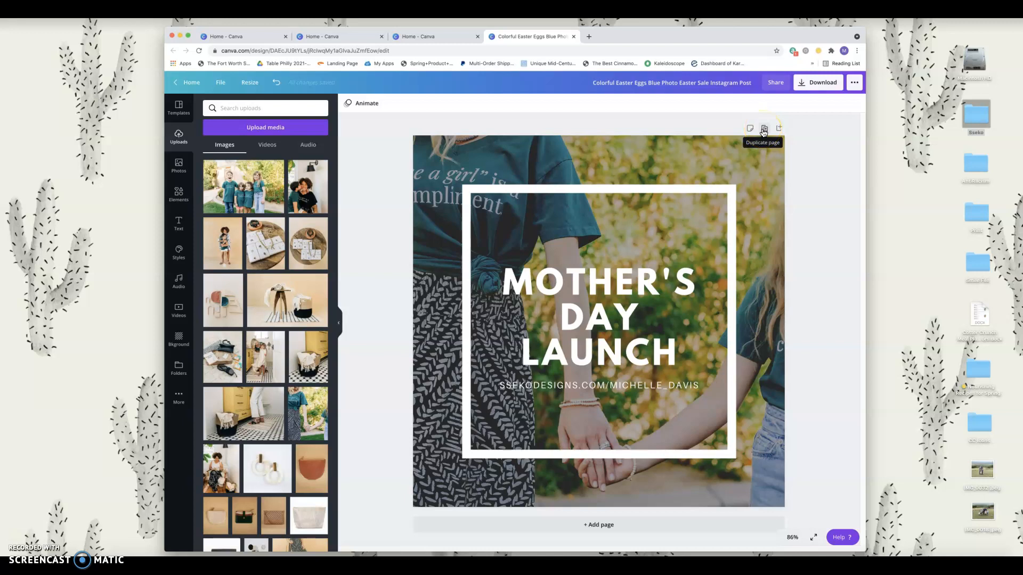
click(764, 130)
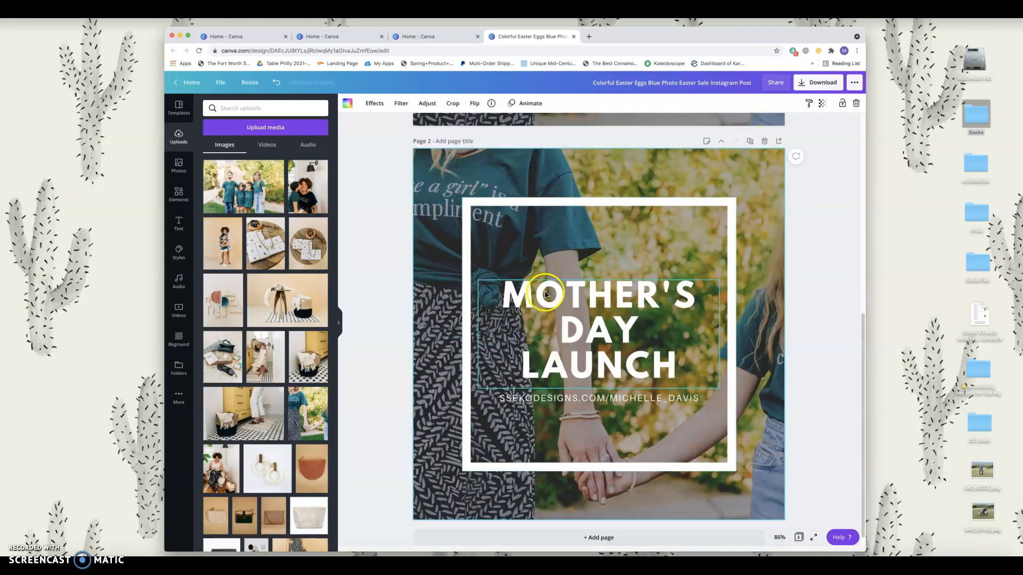
triple_click(544, 295)
text(SUMMER)
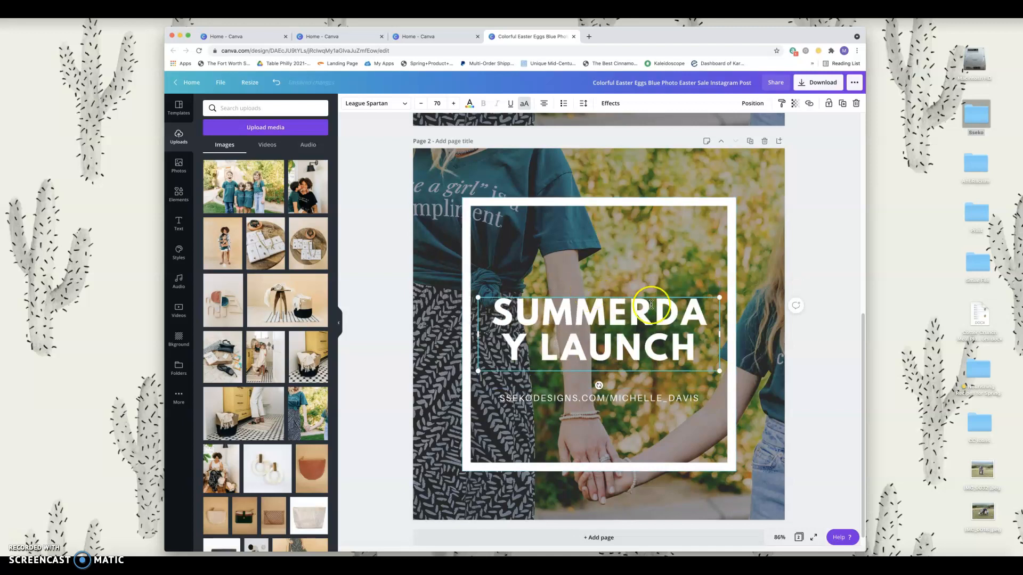
Rearrange the title into SUMMER / LAUNCH / DAY on three lines.
double_click(672, 309)
drag(656, 309, 550, 342)
key(BackSpace)
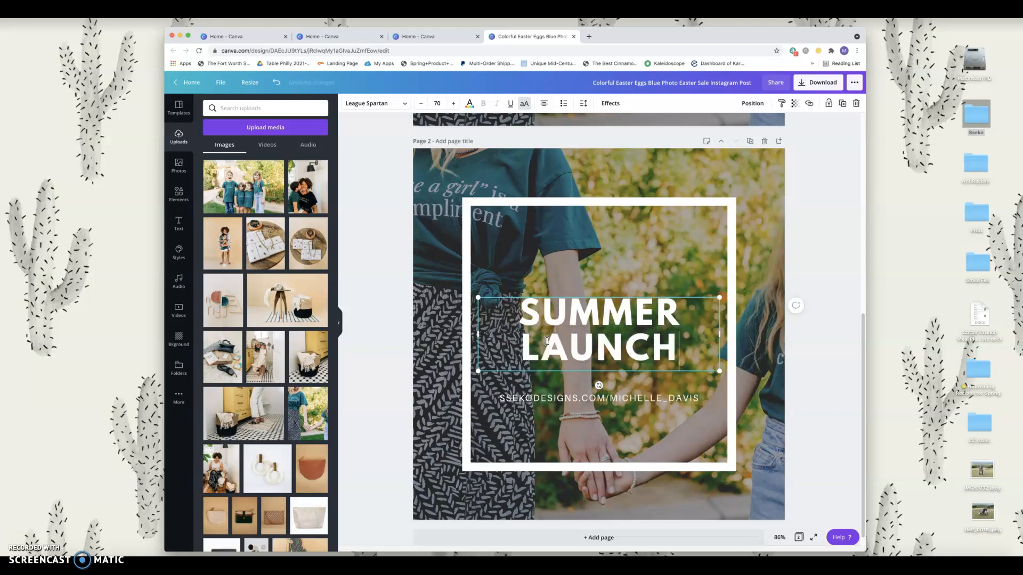
key(Return)
text(DAY!)
key(BackSpace)
click(529, 396)
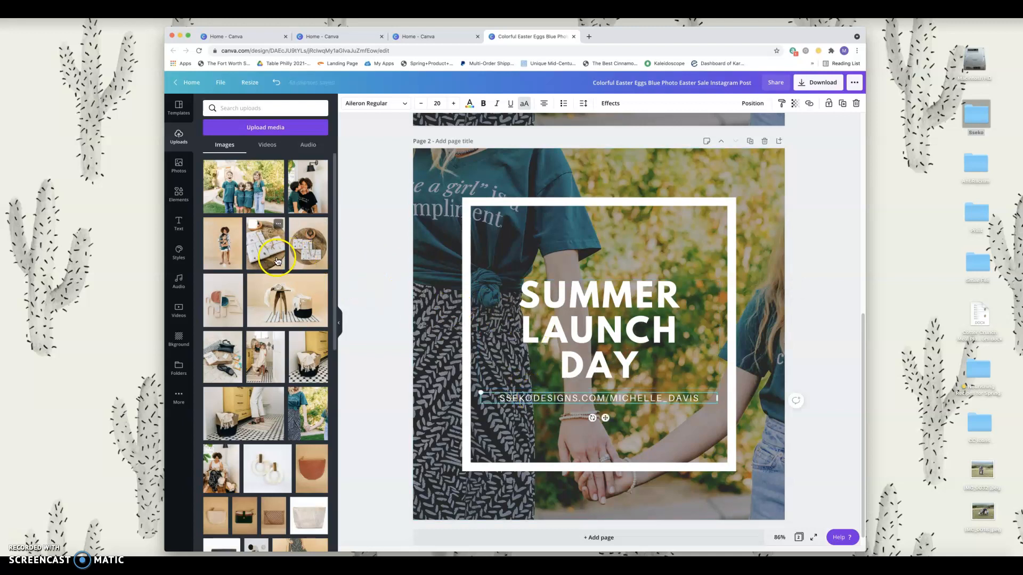
Drop the seated-woman photo from Uploads onto page 2 as its background.
scroll(263, 335, down, 2)
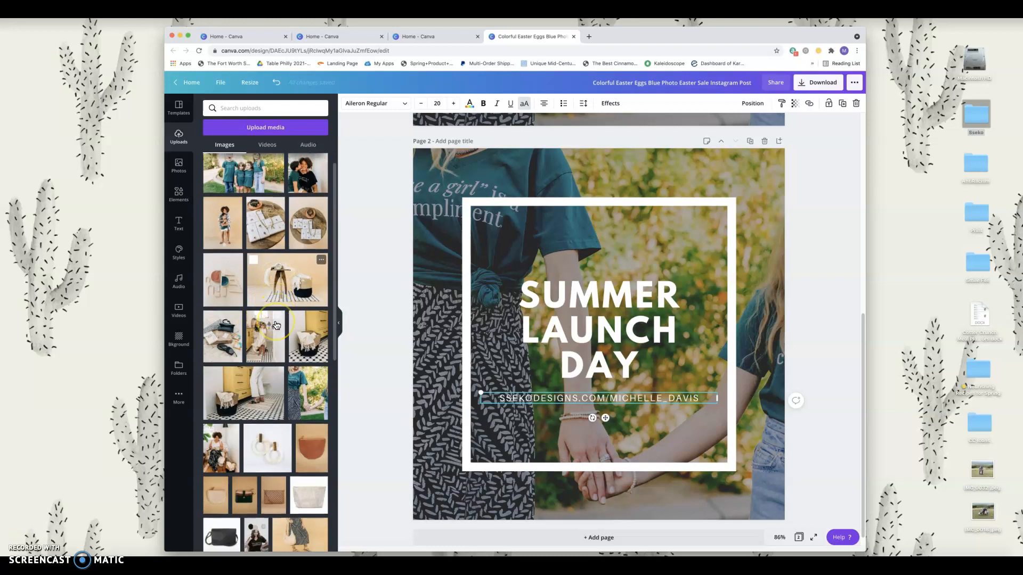
scroll(276, 326, down, 1)
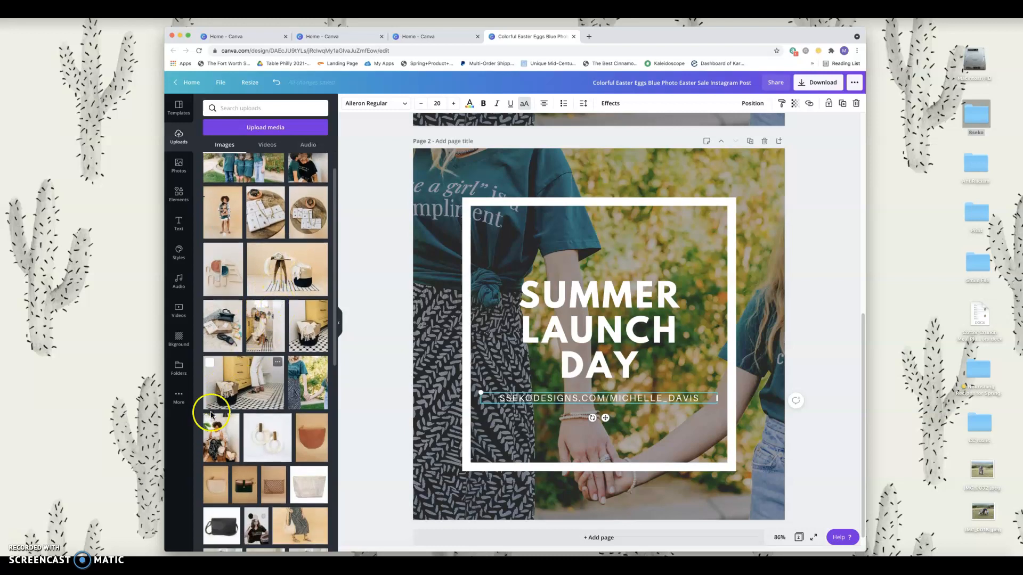
drag(219, 429, 427, 308)
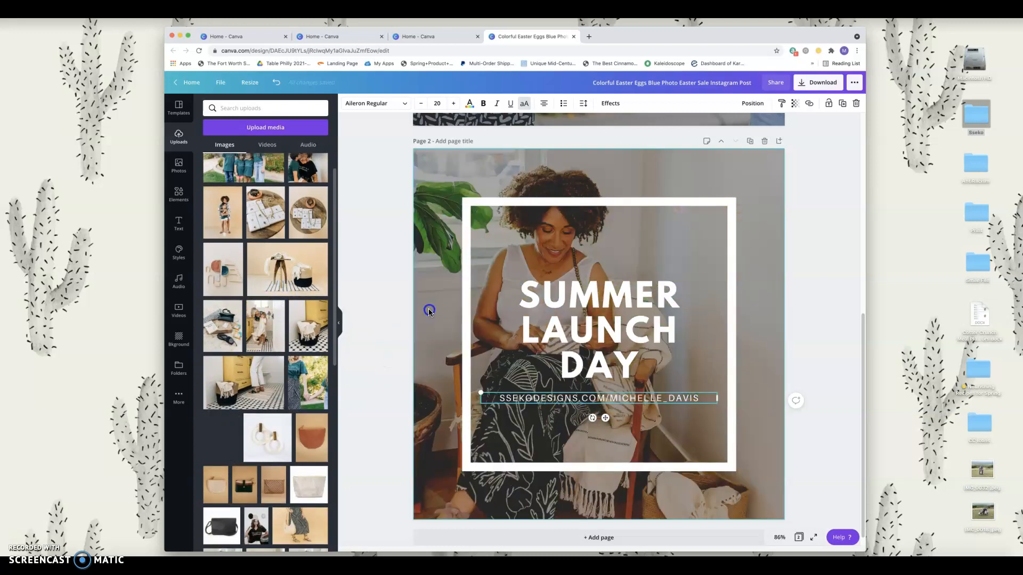
click(794, 362)
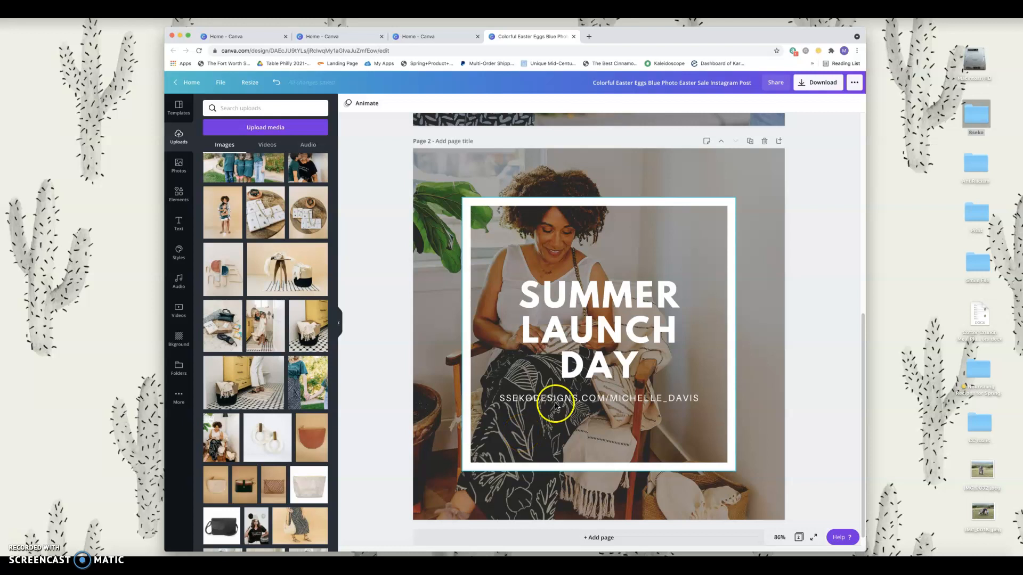
Shift the seated woman's position within the background crop behind SUMMER LAUNCH DAY.
click(765, 221)
double_click(765, 221)
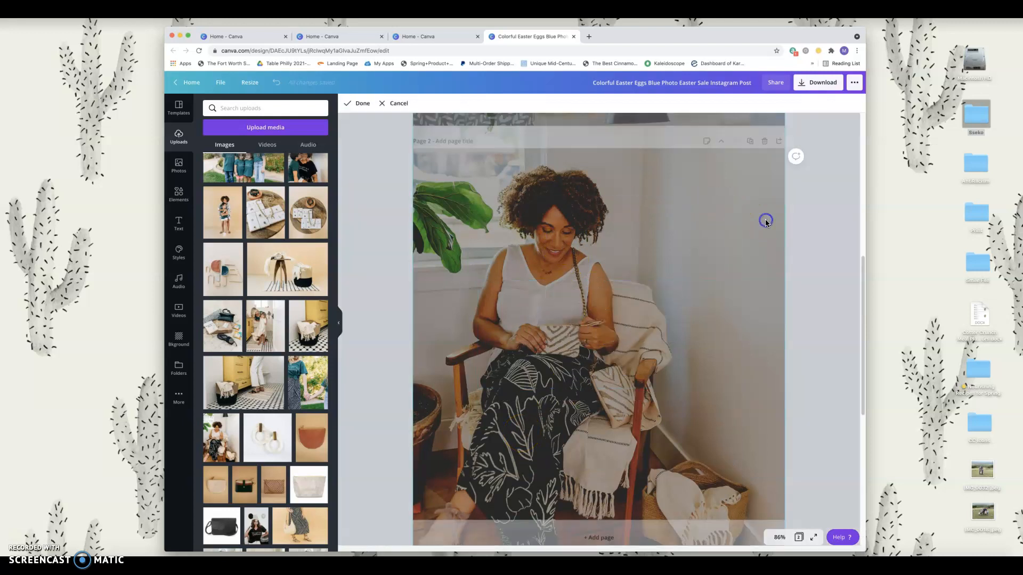
mouse_move(728, 247)
mouse_down()
mouse_move(728, 276)
mouse_move(727, 255)
mouse_up()
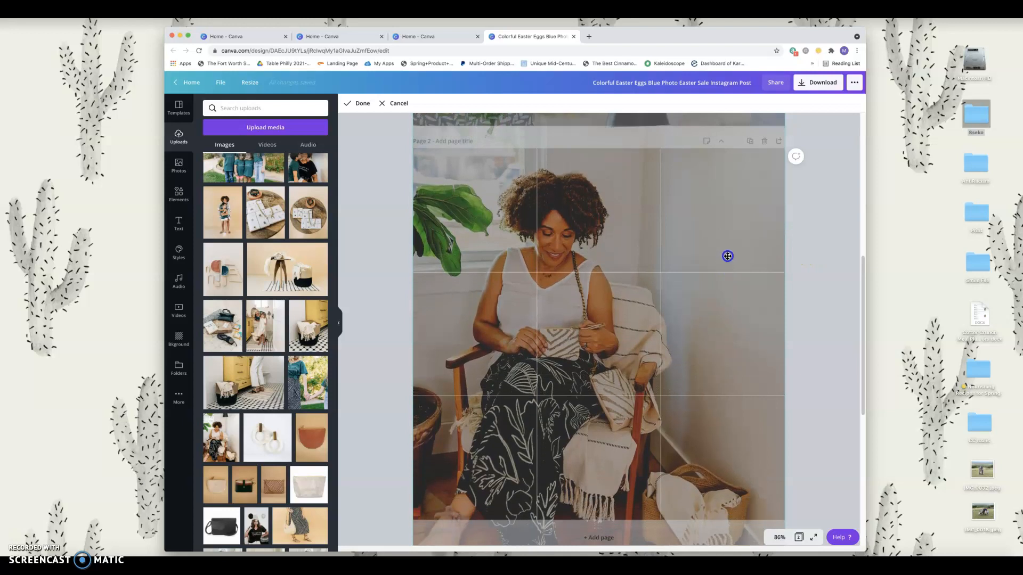
click(834, 265)
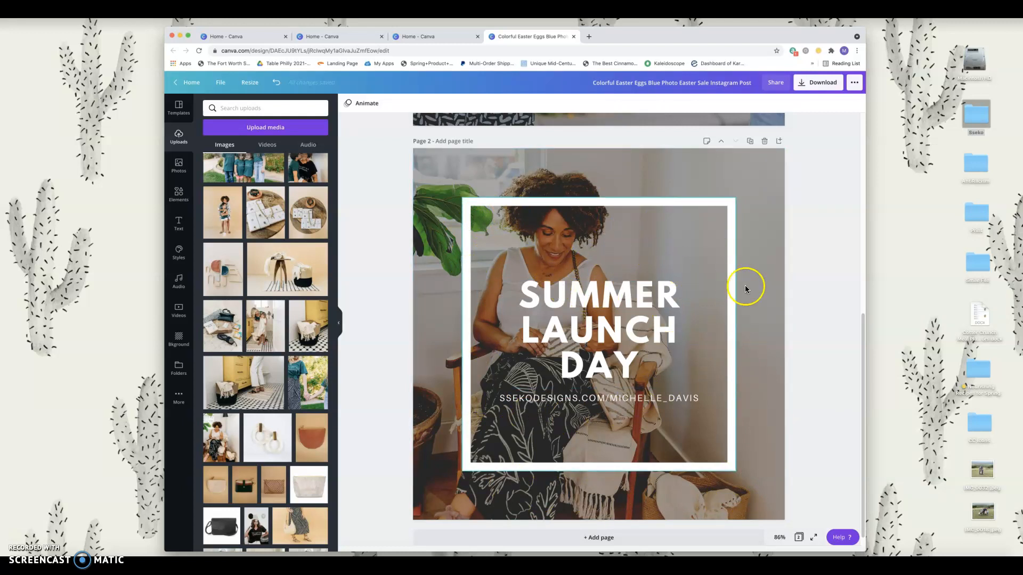
scroll(782, 299, down, 1)
scroll(781, 300, up, 5)
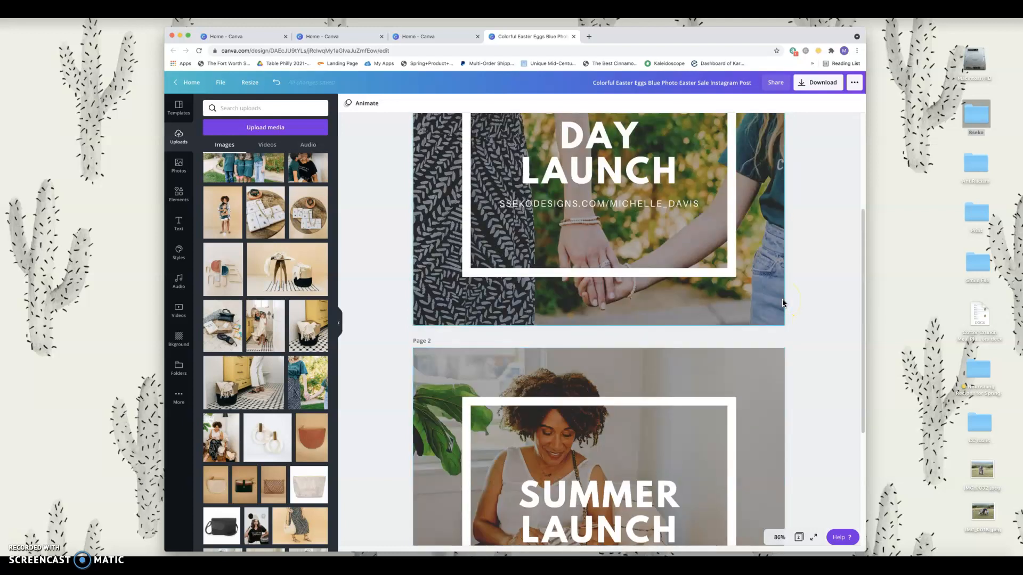
scroll(781, 302, down, 5)
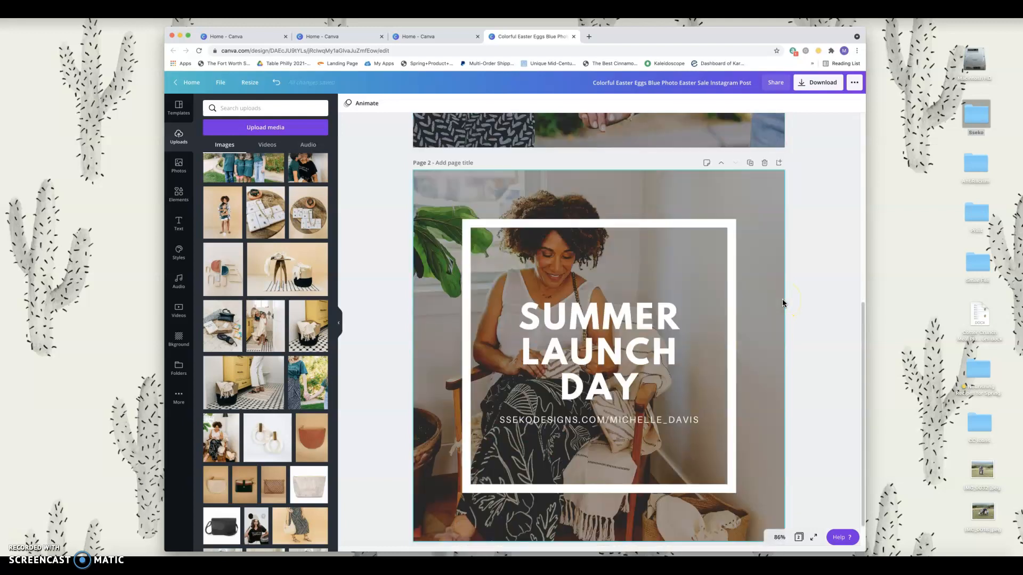
scroll(782, 302, up, 5)
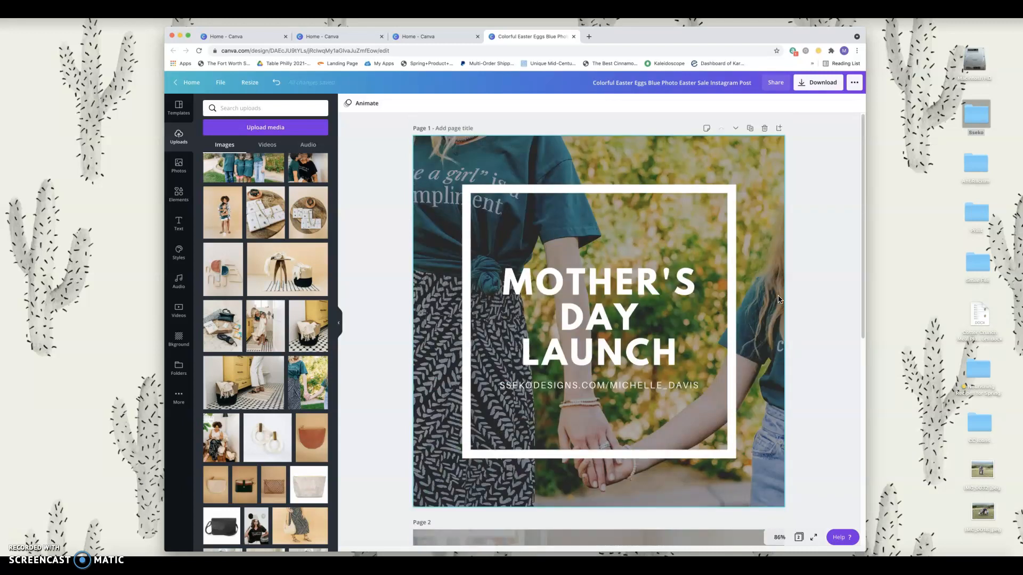
scroll(777, 300, down, 3)
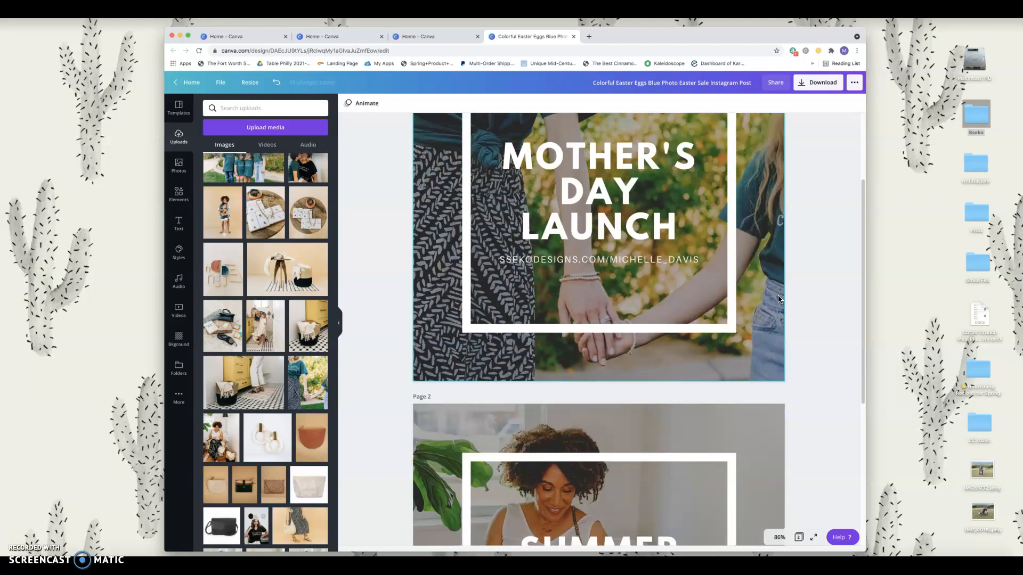
scroll(405, 446, up, 3)
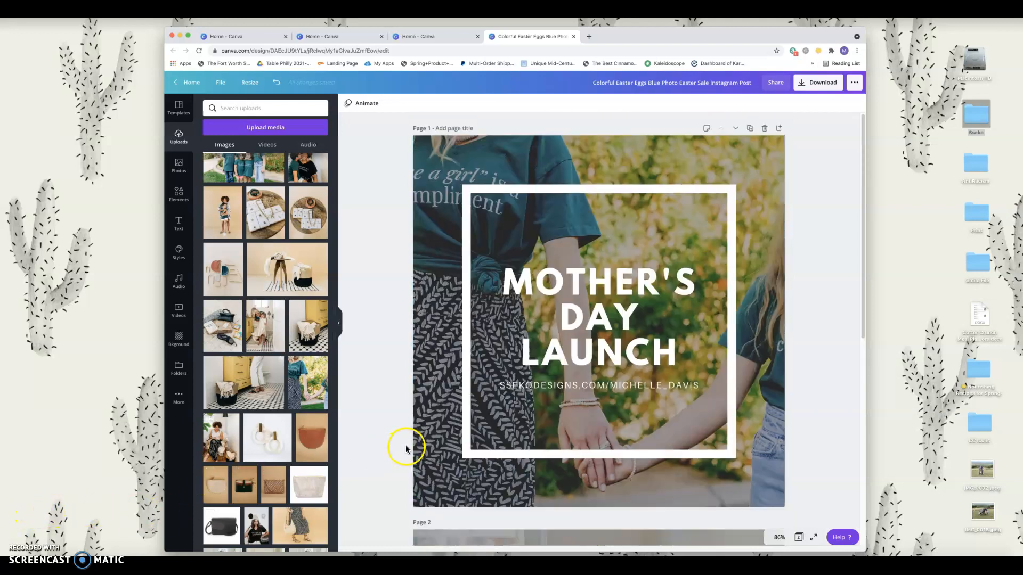
scroll(318, 325, up, 1)
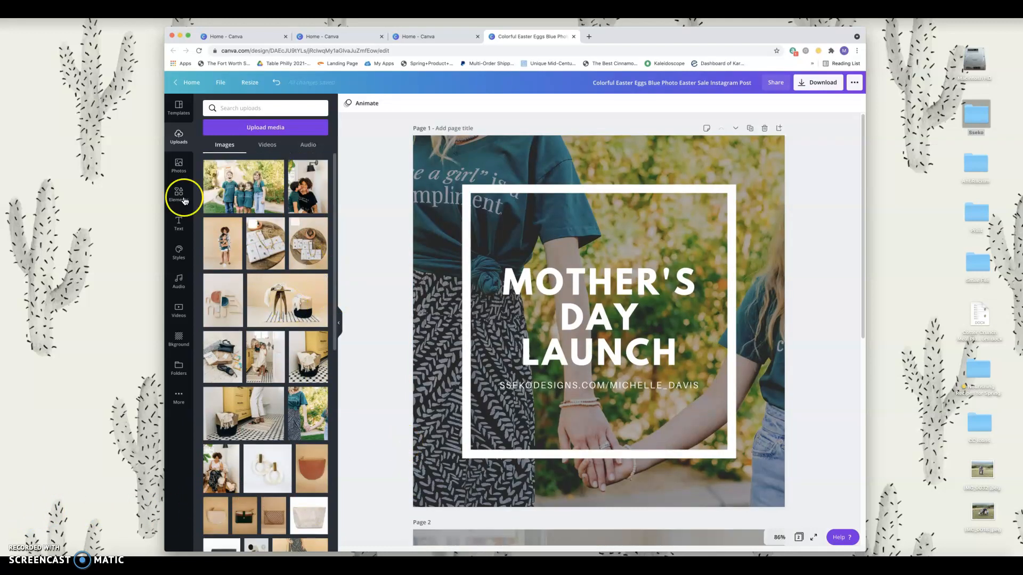
Upload Sseko_Summer21_Lifestyle-2.jpg from Sseko > 2021 Assets > Summer 21 Collection into Canva's uploads.
double_click(978, 113)
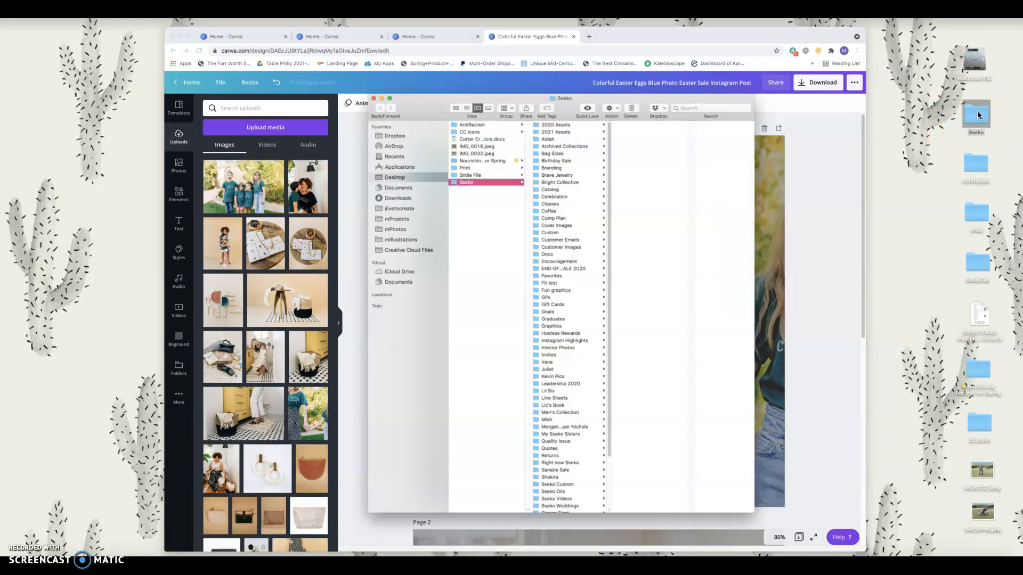
click(565, 132)
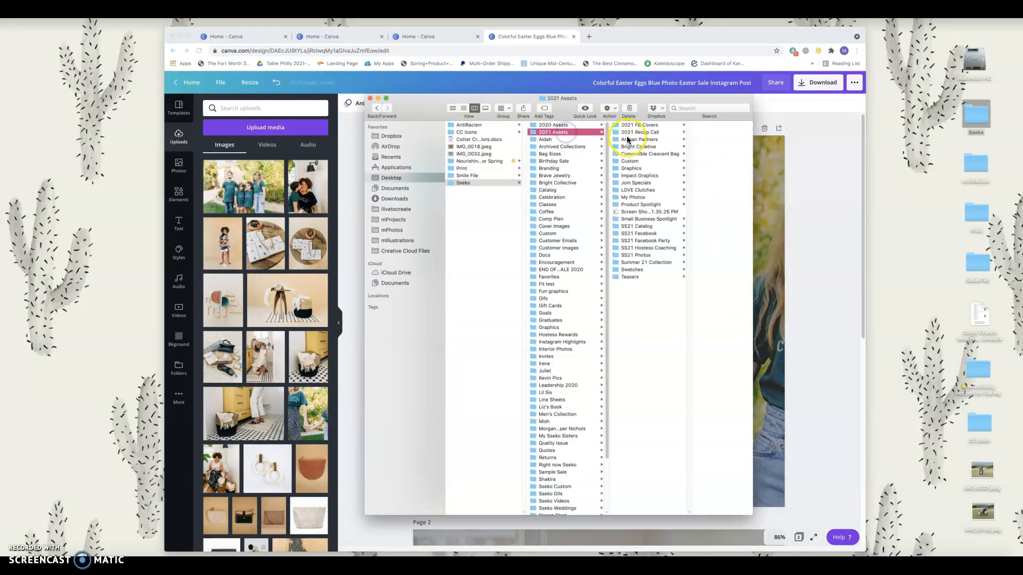
click(649, 262)
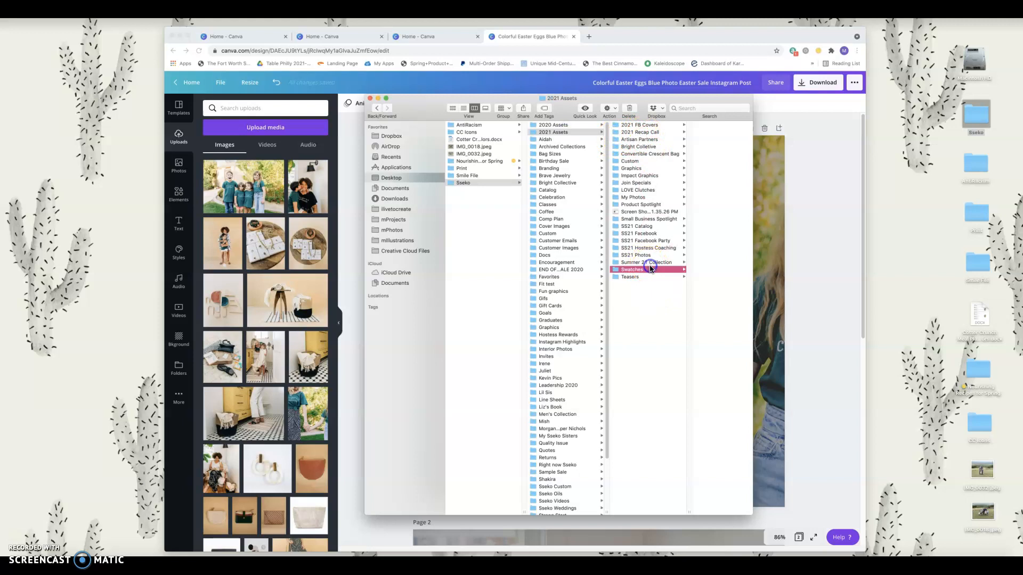
click(708, 147)
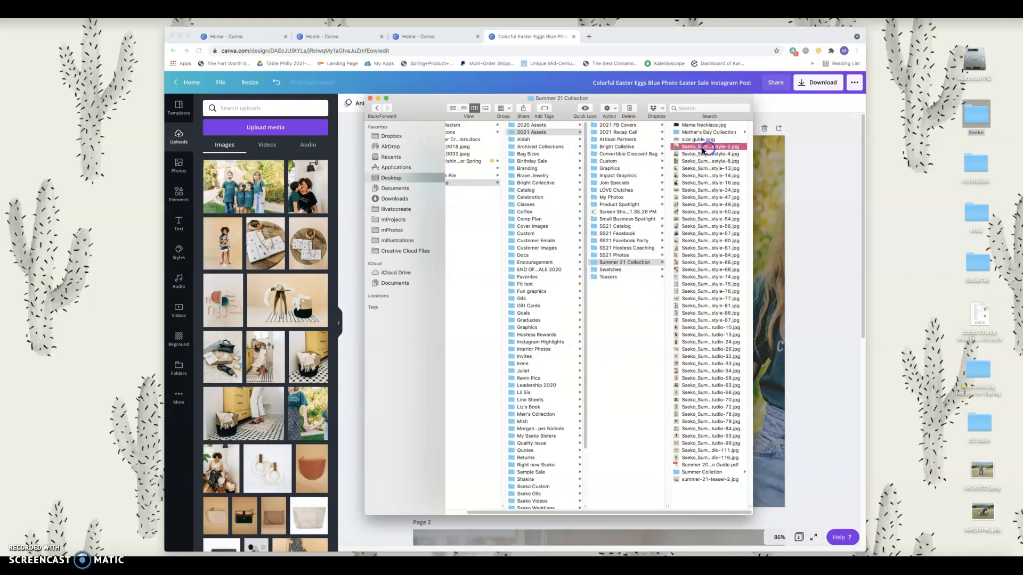
drag(617, 151, 270, 228)
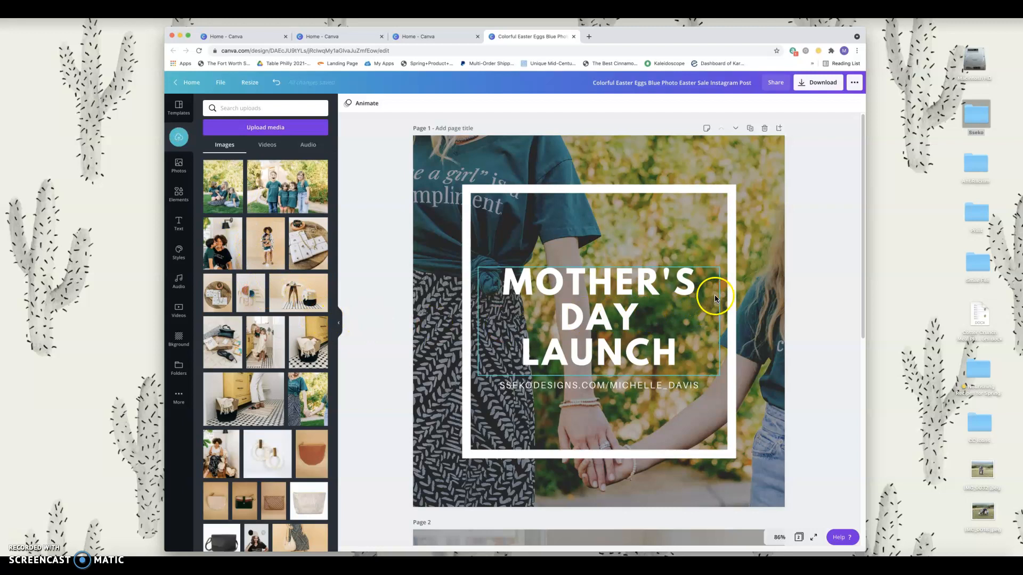
Place the kids' photo onto the page as its background.
drag(292, 195, 415, 193)
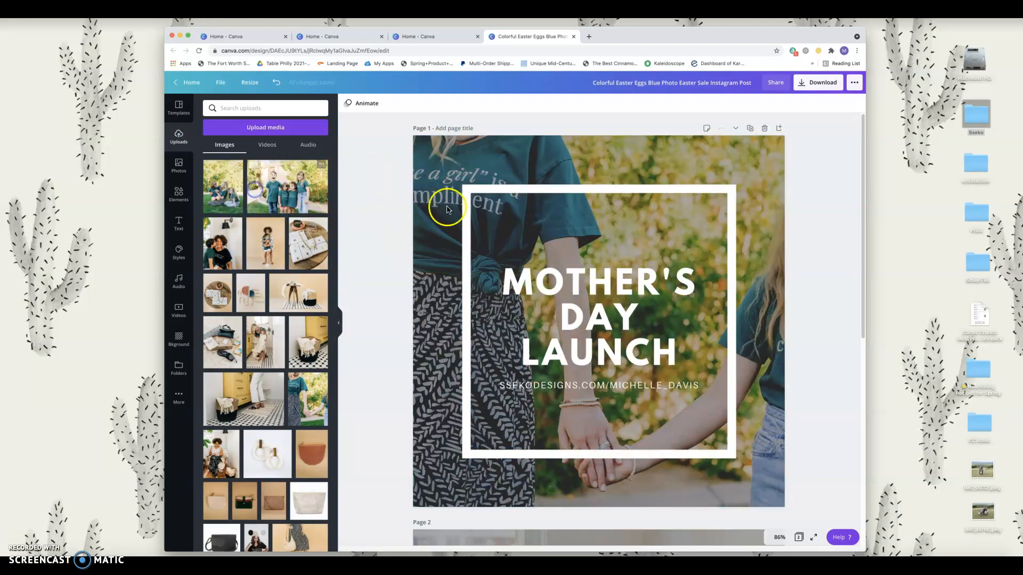
scroll(466, 237, down, 1)
scroll(487, 267, down, 7)
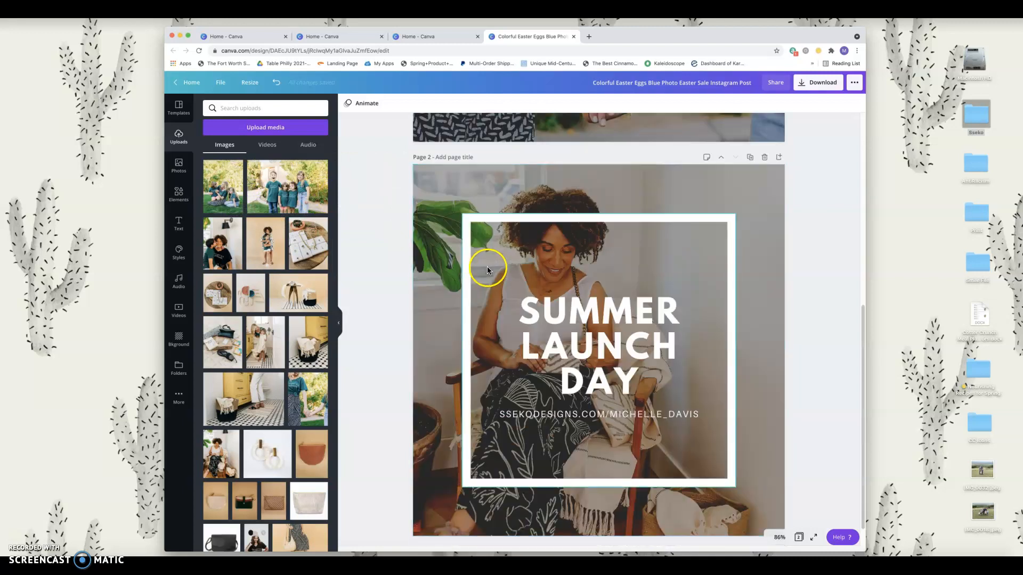
scroll(666, 311, up, 7)
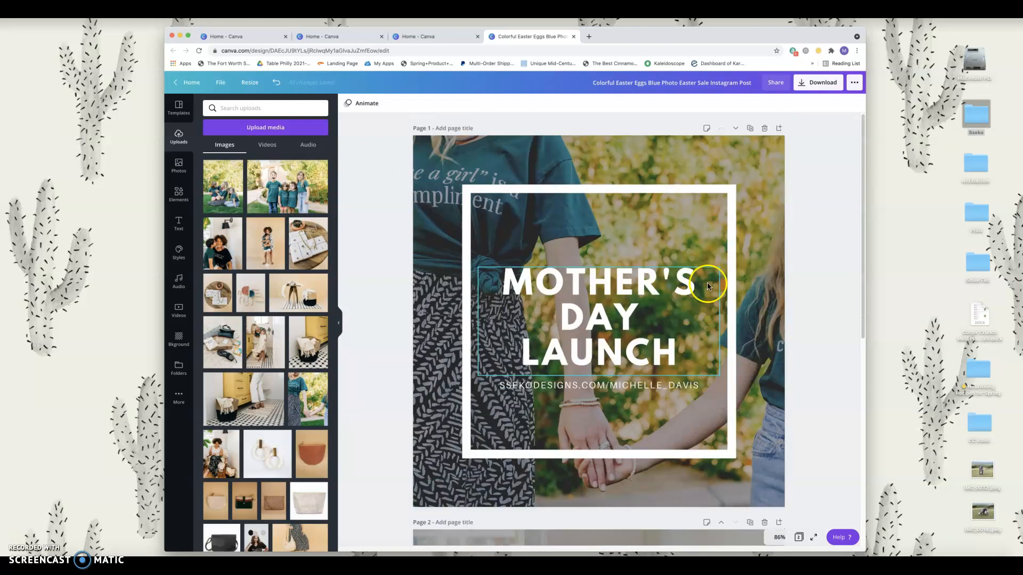
Download both pages as PNG at 3240 × 3240 px.
click(819, 82)
drag(770, 158, 839, 159)
click(812, 288)
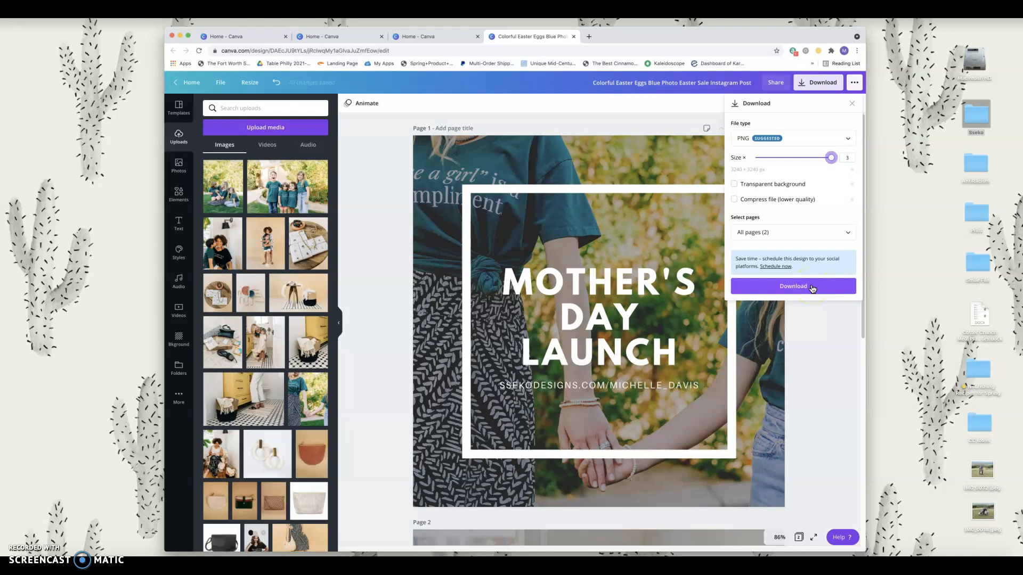
click(786, 292)
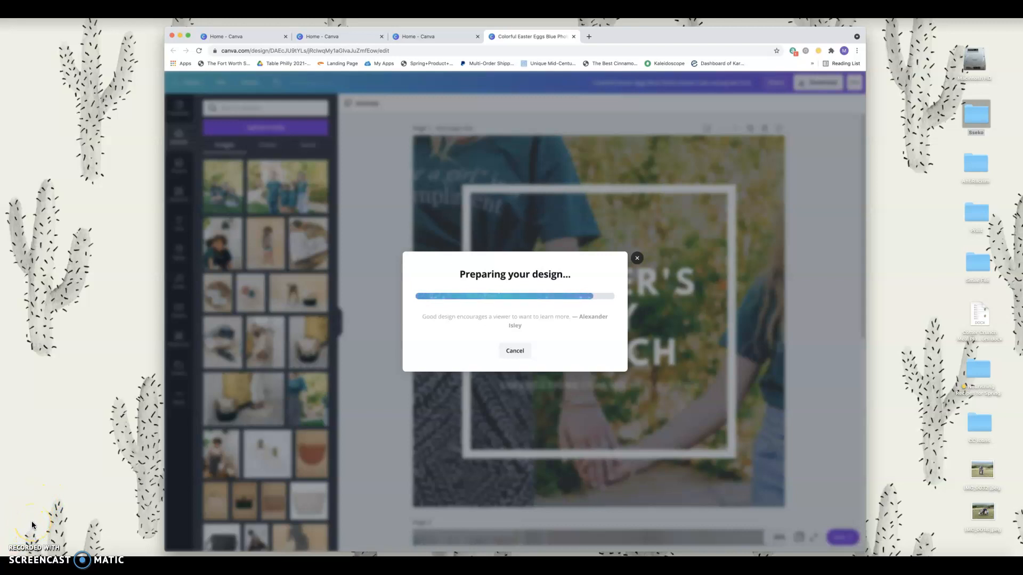
click(21, 538)
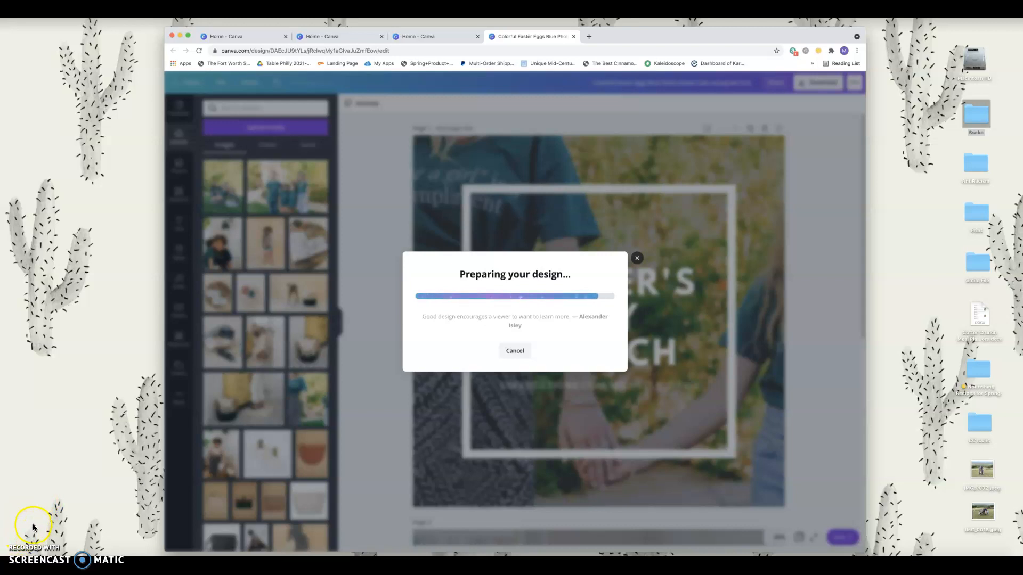